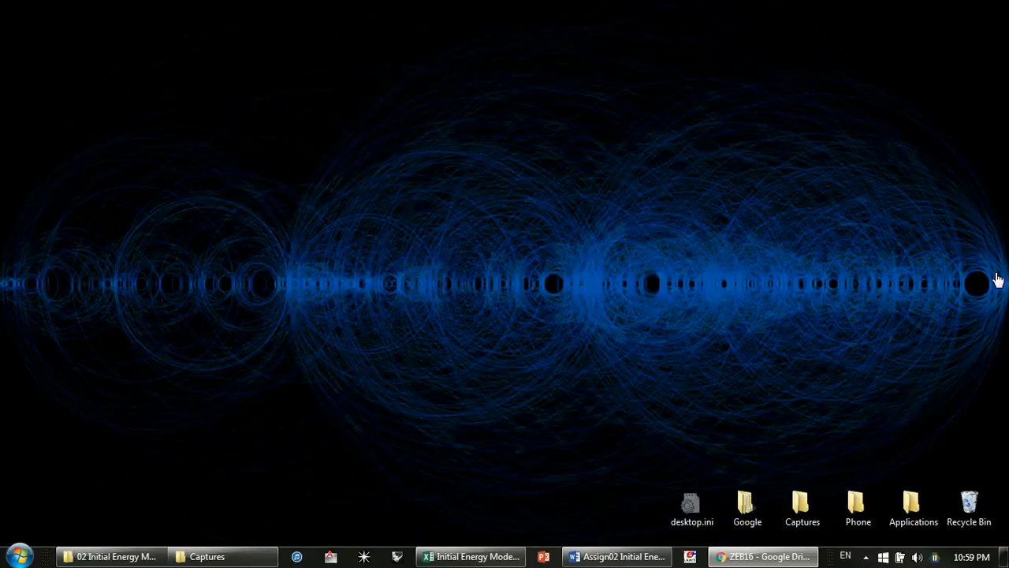
# Step: Switch to Google Drive in Chrome and look inside the __Assignment Submissions and 01 Documentation folders, returning to the ZEB16 folder
pyautogui.moveTo(998, 280); pyautogui.dragTo(450, 2)
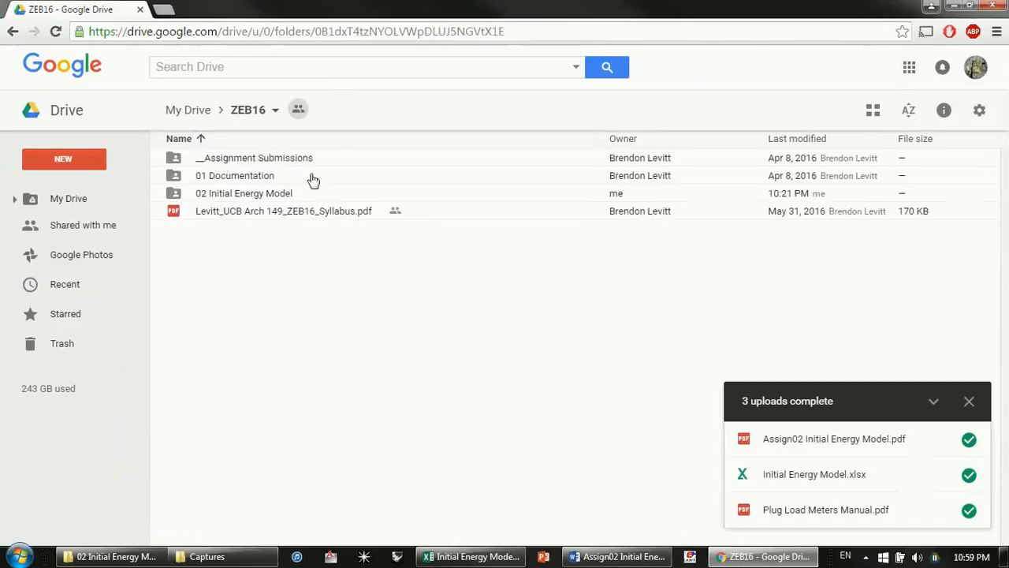
pyautogui.click(280, 164)
pyautogui.doubleClick(282, 164)
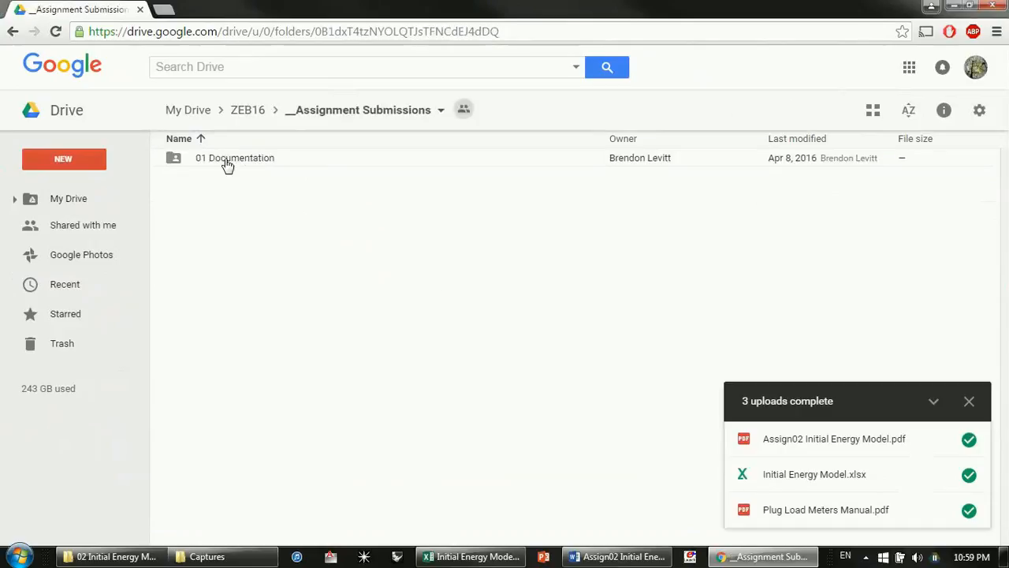
pyautogui.click(248, 111)
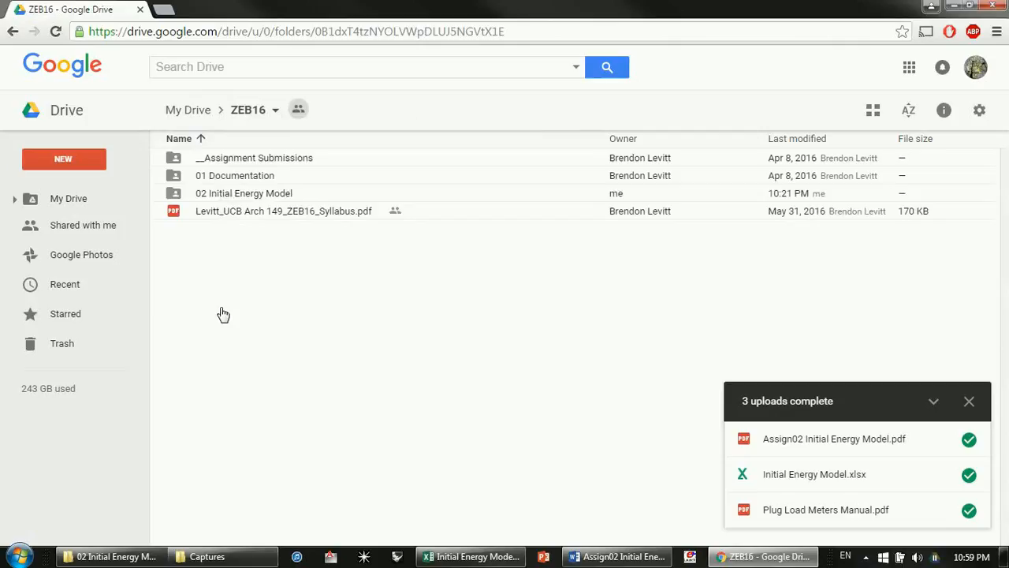
pyautogui.doubleClick(225, 177)
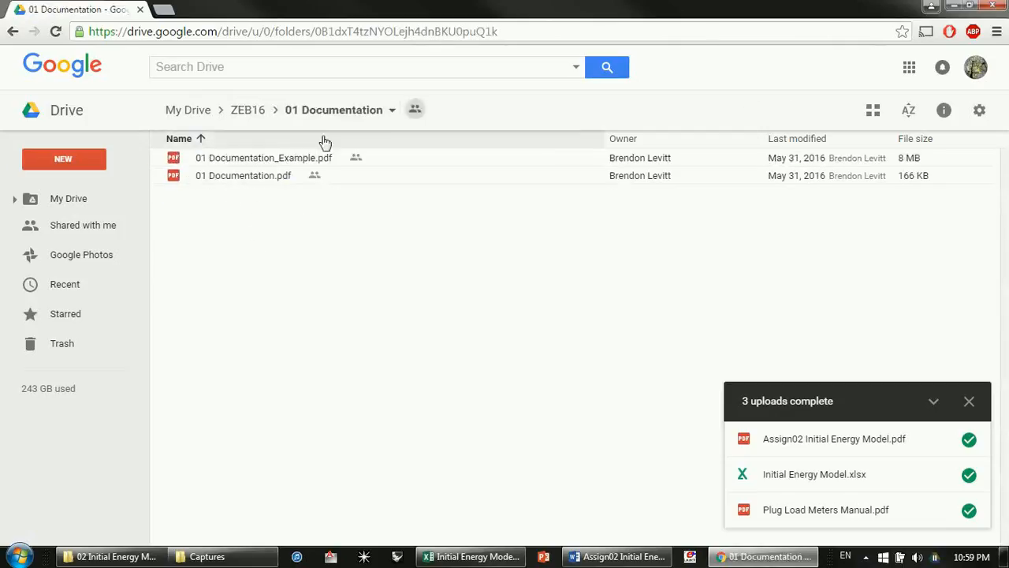
pyautogui.click(250, 110)
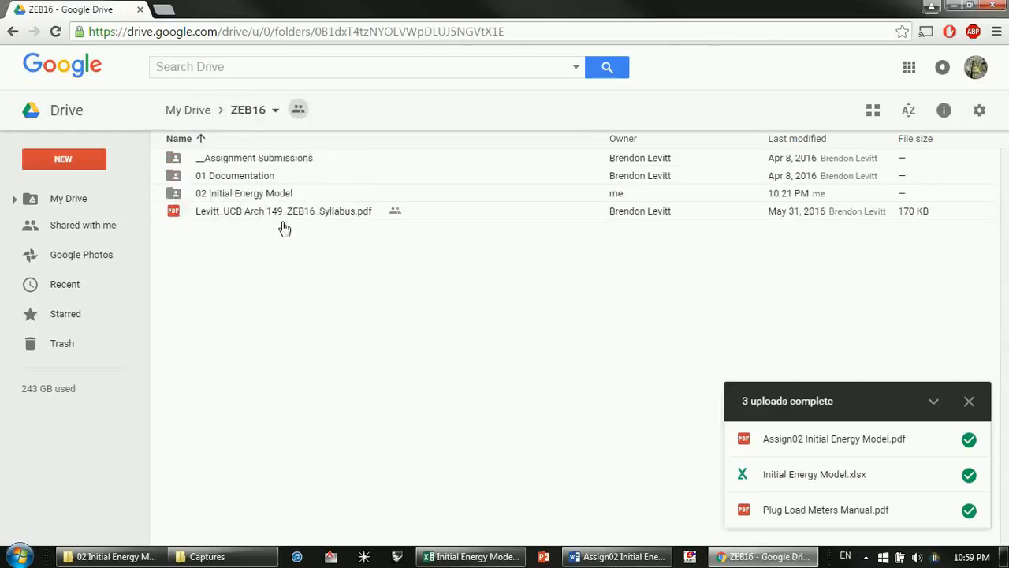
# Step: Open the 02 Initial Energy Model folder and download Initial Energy Model.xlsx
pyautogui.doubleClick(265, 196)
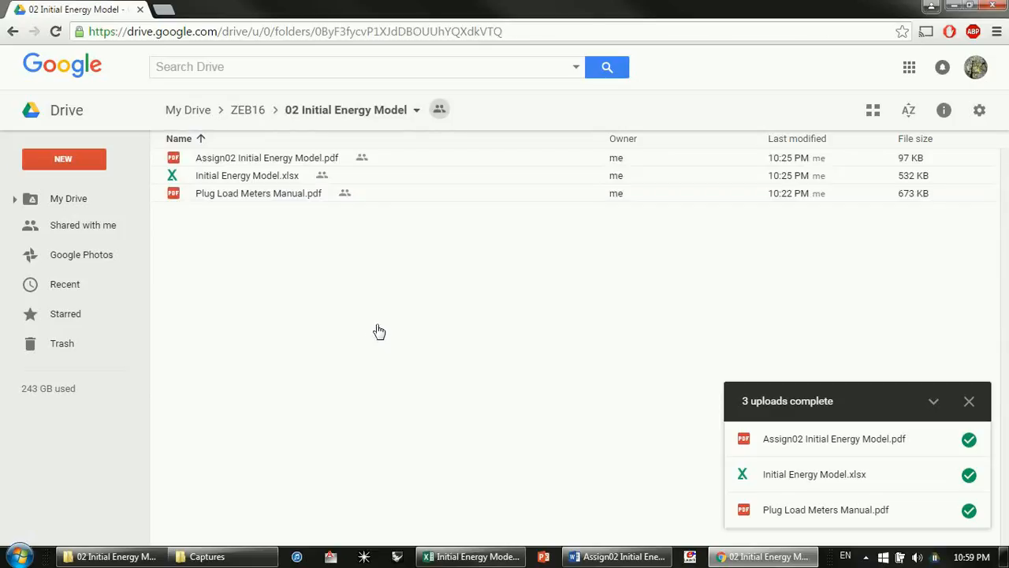
pyautogui.click(226, 176)
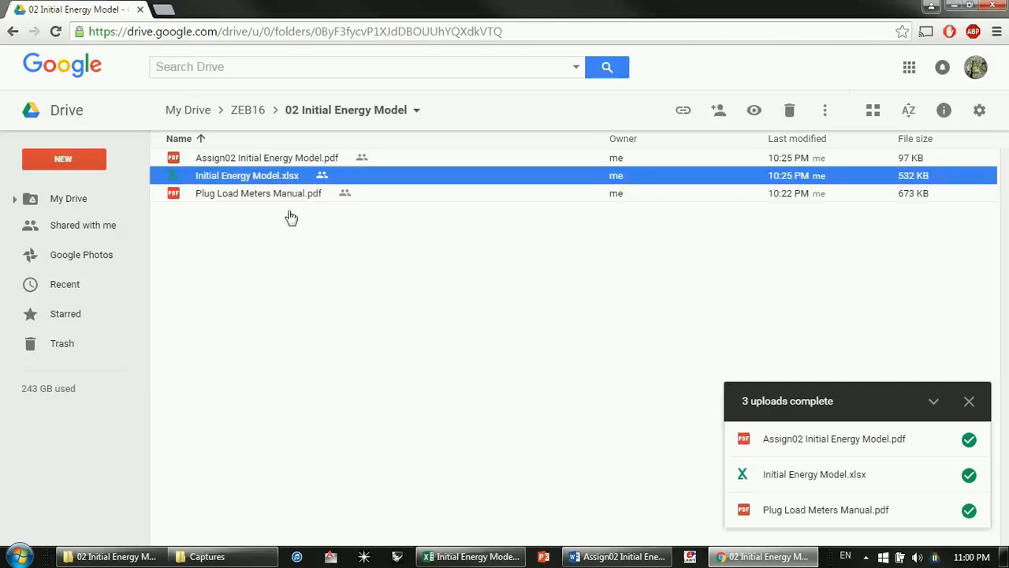
pyautogui.click(272, 162)
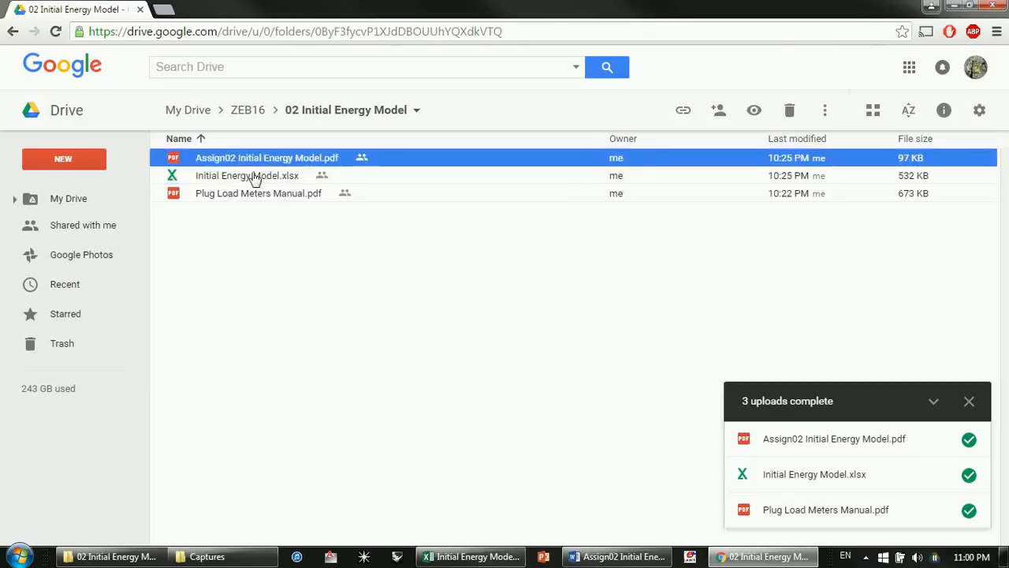
pyautogui.click(263, 197)
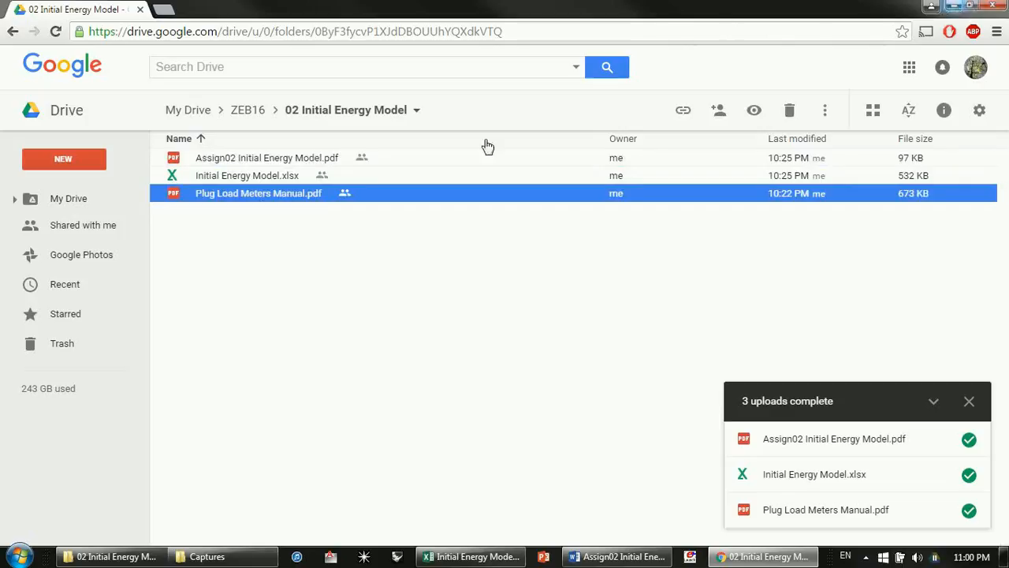
pyautogui.click(230, 178)
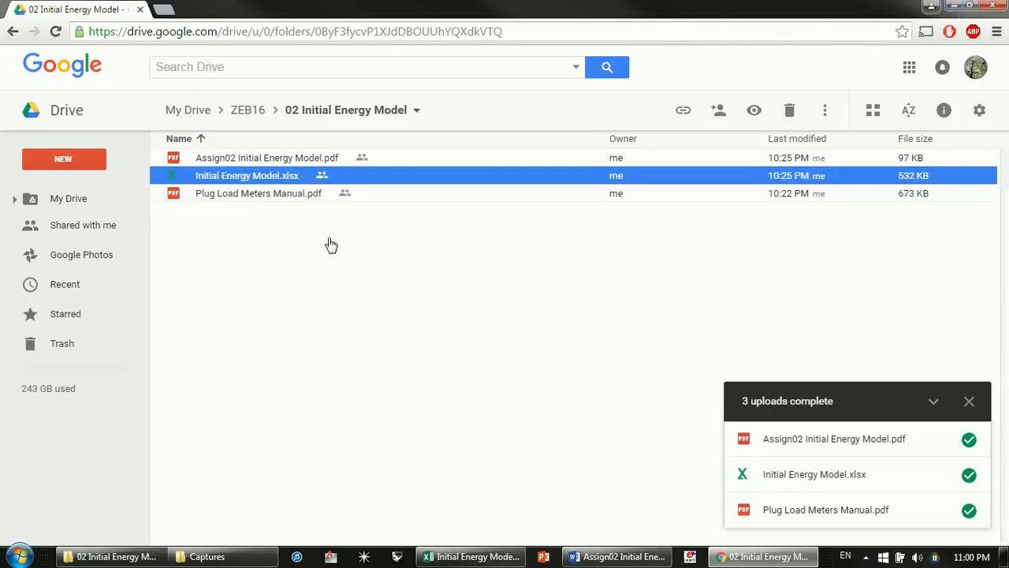
pyautogui.rightClick(277, 177)
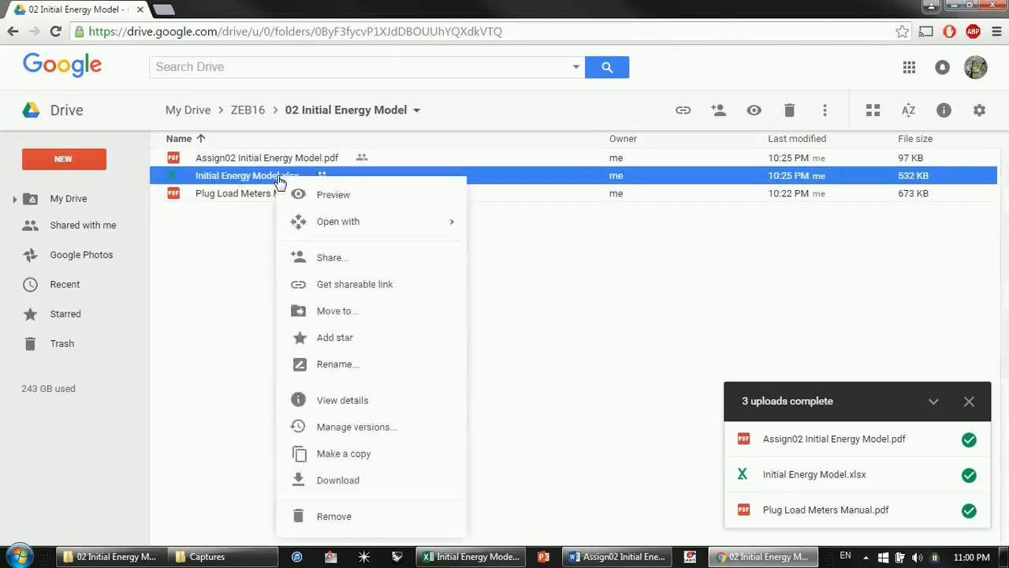
pyautogui.click(330, 483)
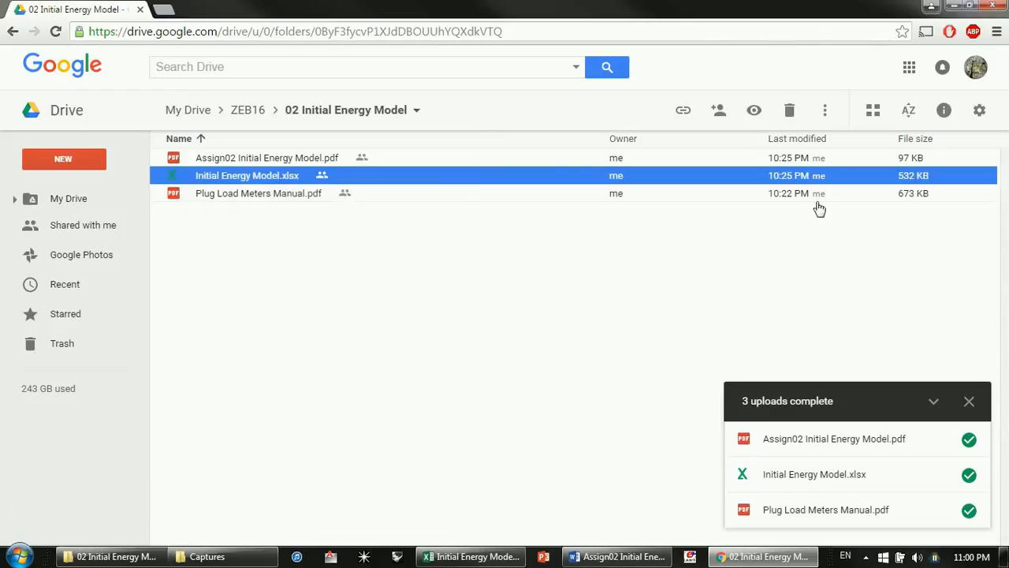
# Step: Switch to the Initial Energy Model workbook in Excel and review the Energy Model Template, Energy Model Example and Fuel Conversions sheets, returning to Power Meter
pyautogui.click(932, 7)
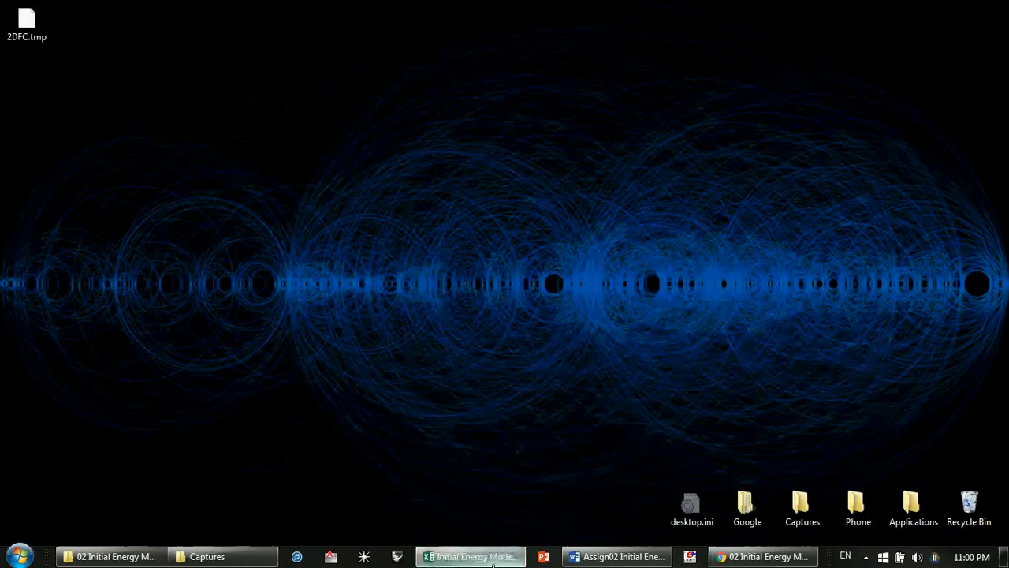
pyautogui.click(493, 561)
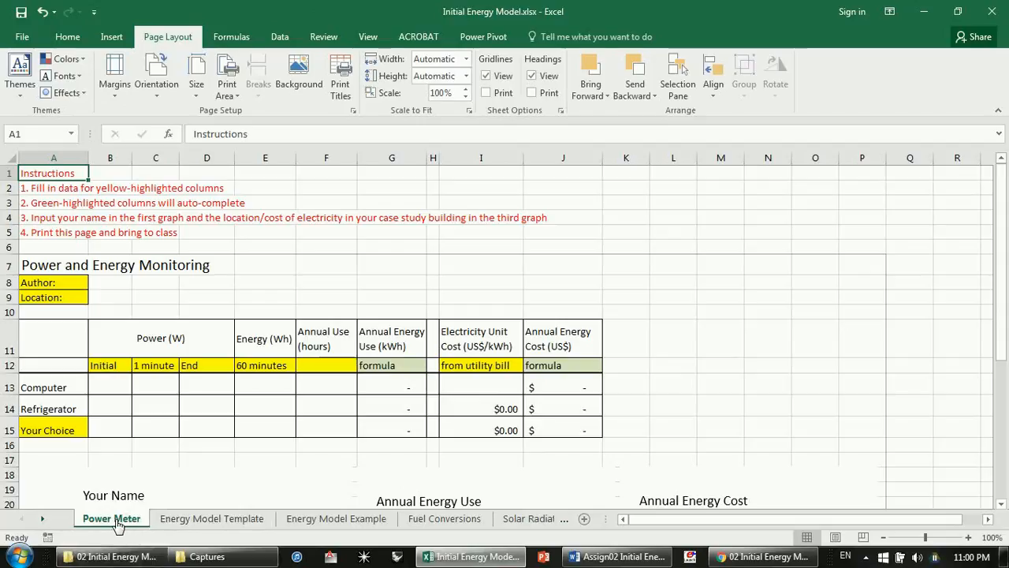
pyautogui.click(207, 521)
pyautogui.click(331, 519)
pyautogui.click(431, 521)
pyautogui.click(134, 520)
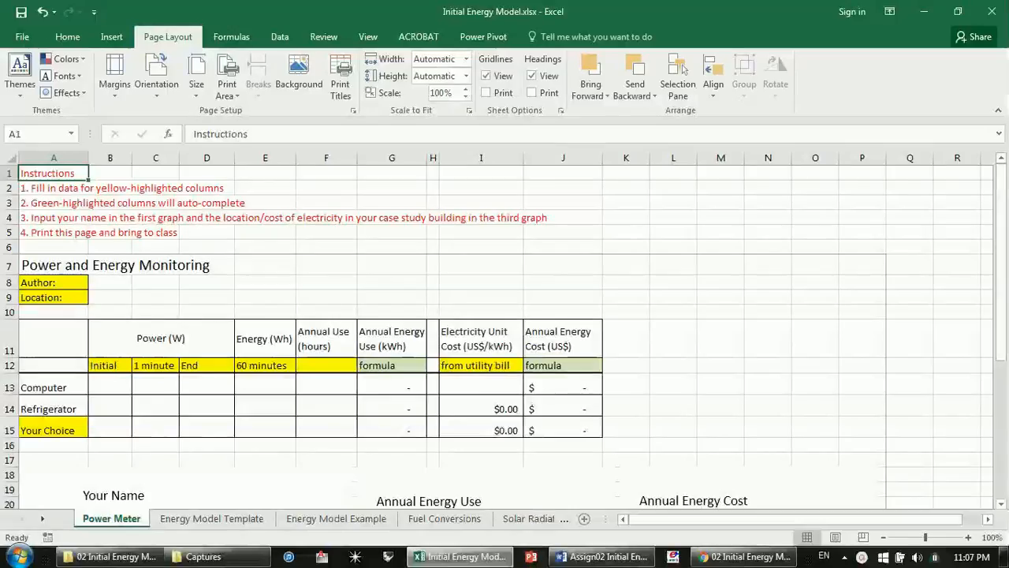
# Step: Enter the author's full name in cell B8 beside the Author label
pyautogui.click(48, 282)
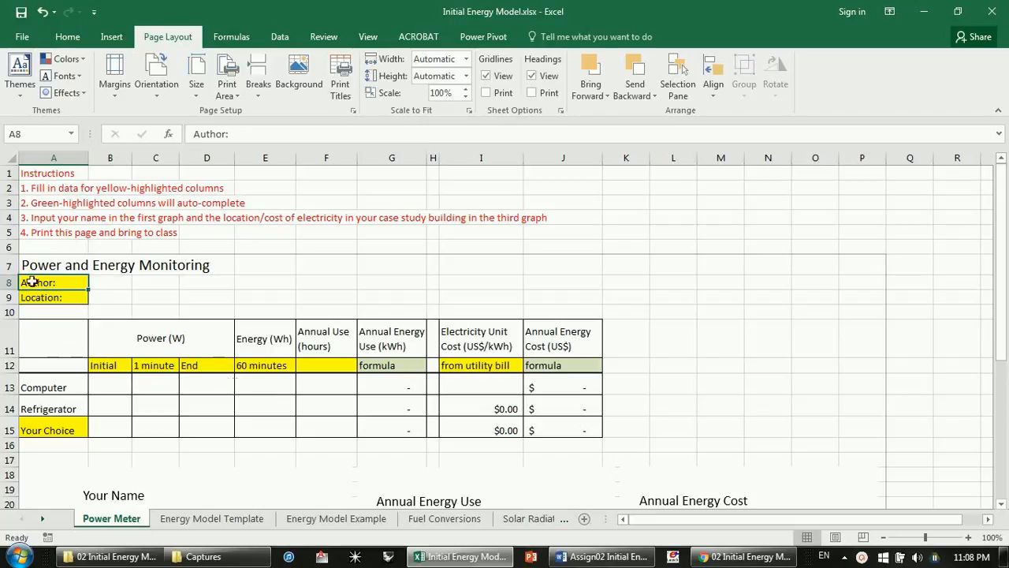
pyautogui.click(115, 287)
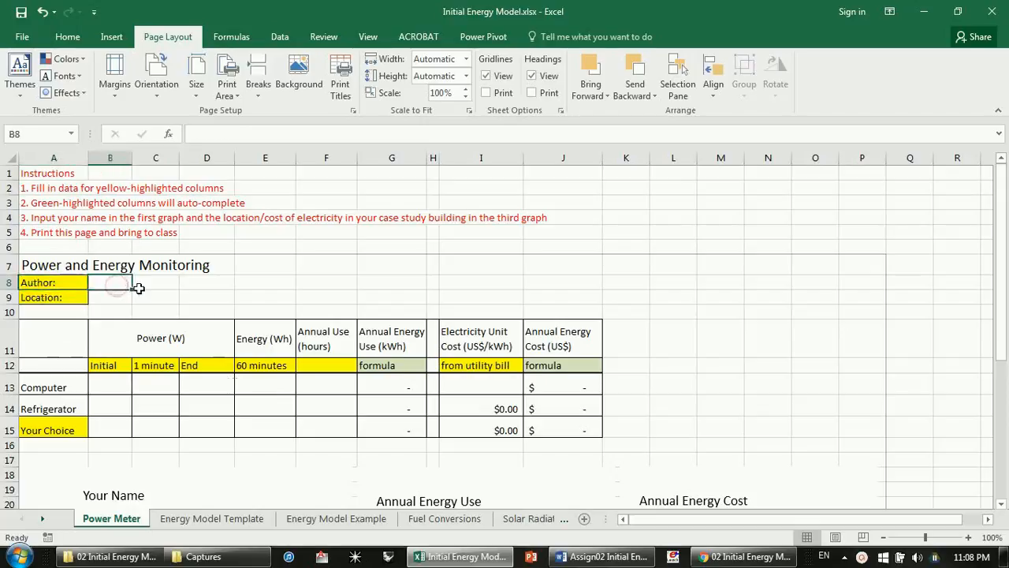
pyautogui.write('bRE')
pyautogui.press('BackSpace')
pyautogui.press('BackSpace')
pyautogui.press('BackSpace')
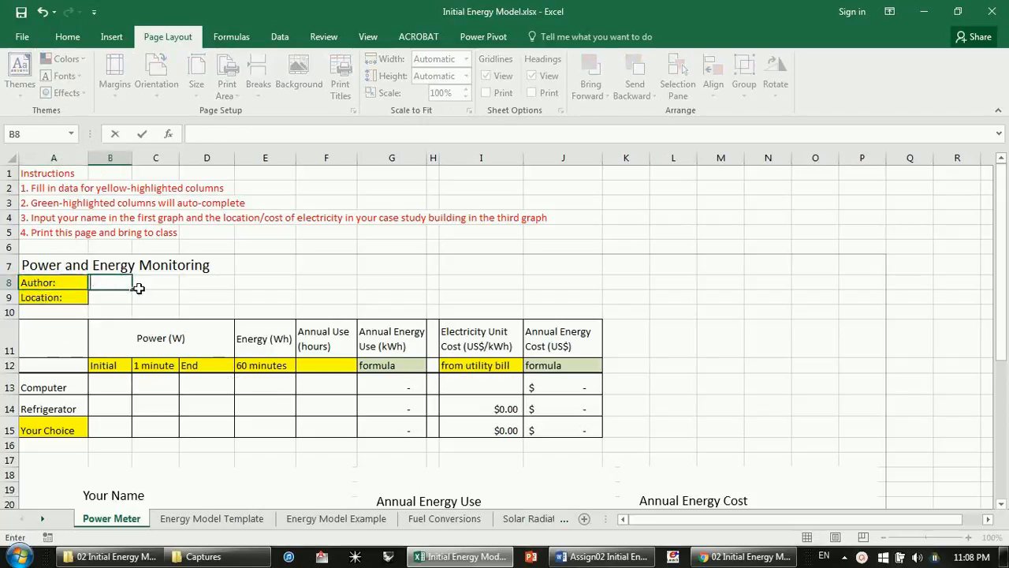
pyautogui.write('Brendon l')
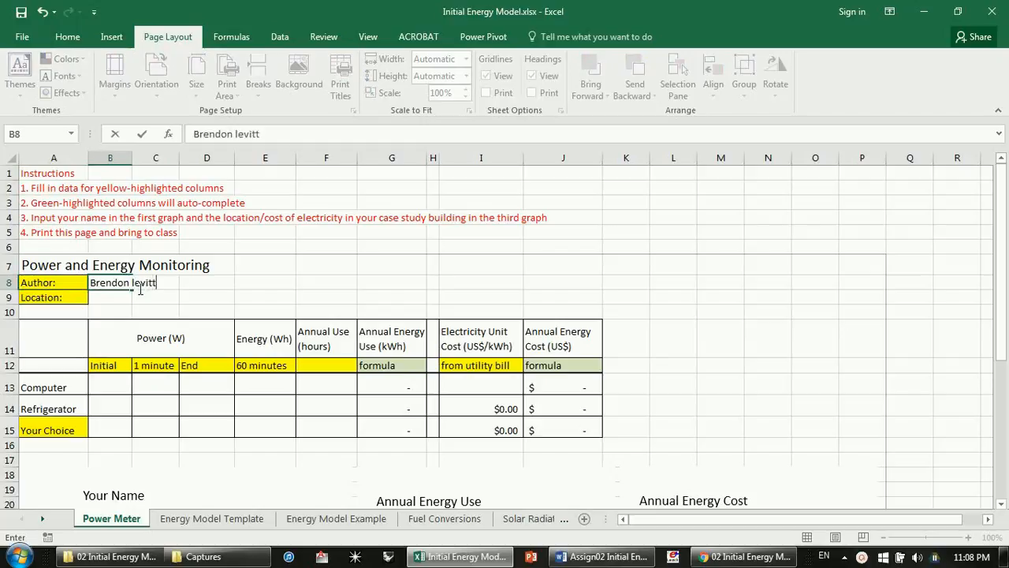
pyautogui.write('evitt')
pyautogui.press('Return')
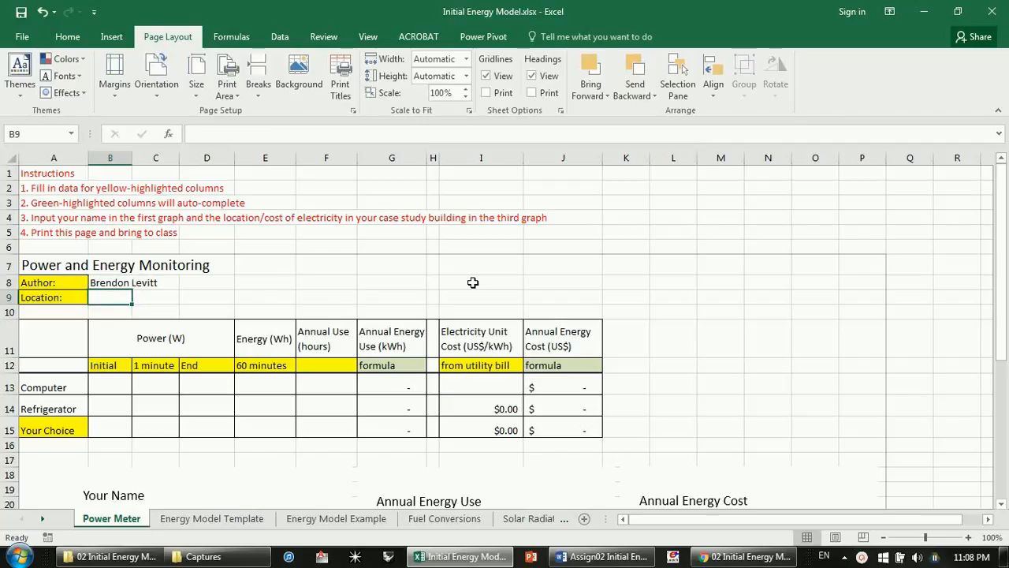
# Step: Enter the building's street, city and state in cell B9 beside the Location label
pyautogui.write('O')
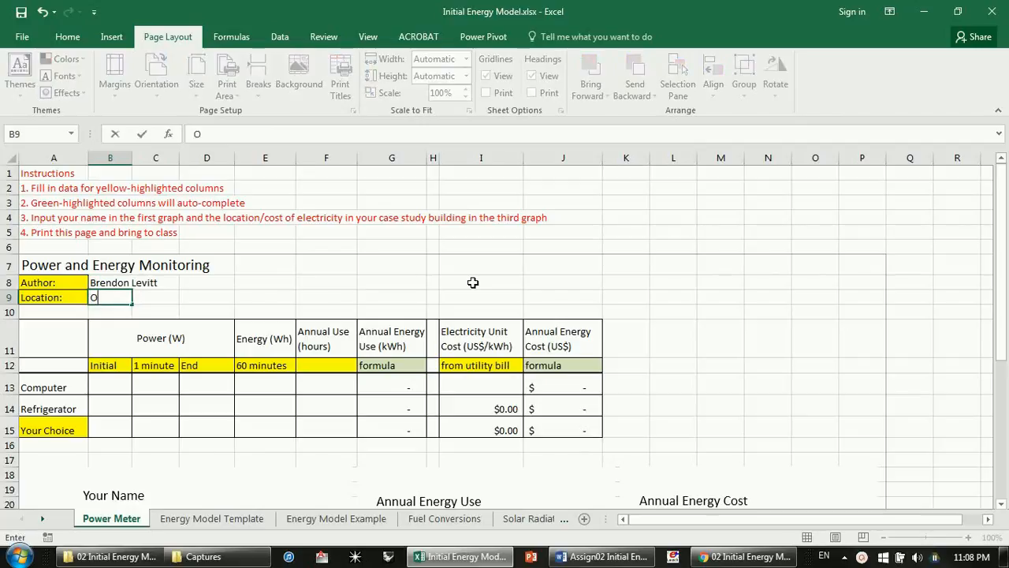
pyautogui.write('ak')
pyautogui.press('BackSpace')
pyautogui.press('BackSpace')
pyautogui.press('BackSpace')
pyautogui.write('Alice St.,')
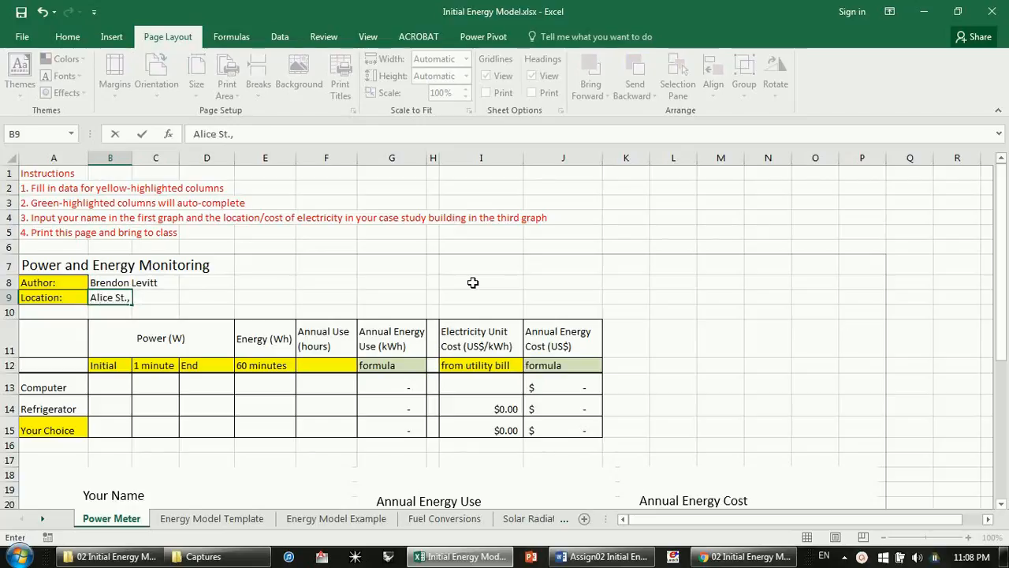
pyautogui.write(' Oakland, CA')
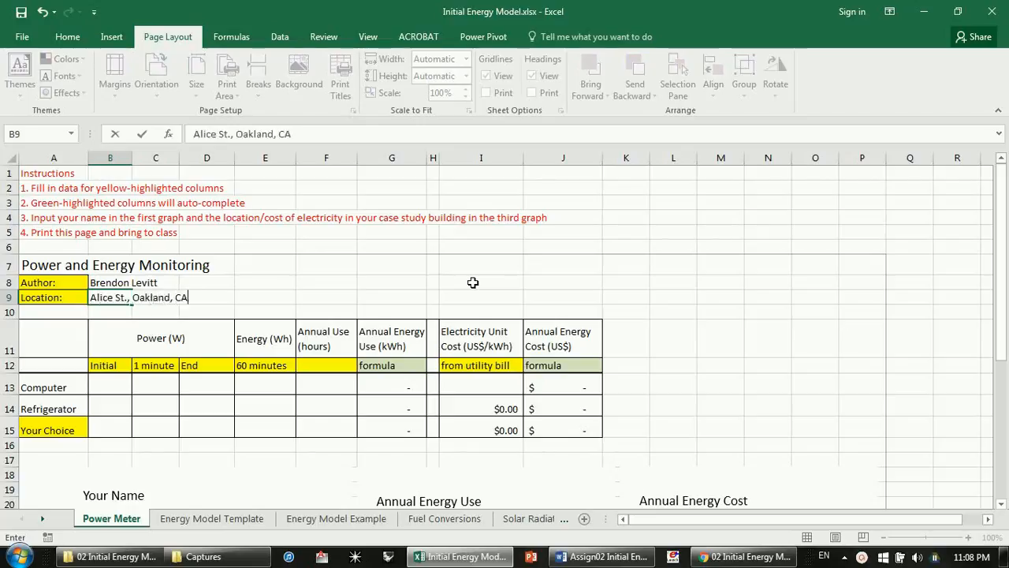
pyautogui.press('Return')
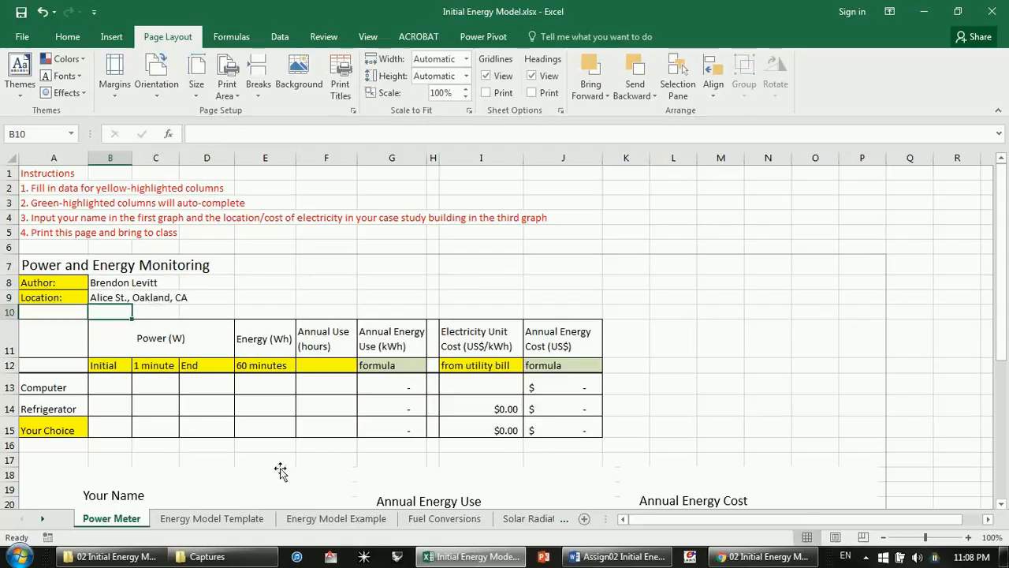
# Step: Inspect the Annual Energy Use formula for the Computer row in cell G13 without changing it
pyautogui.click(101, 380)
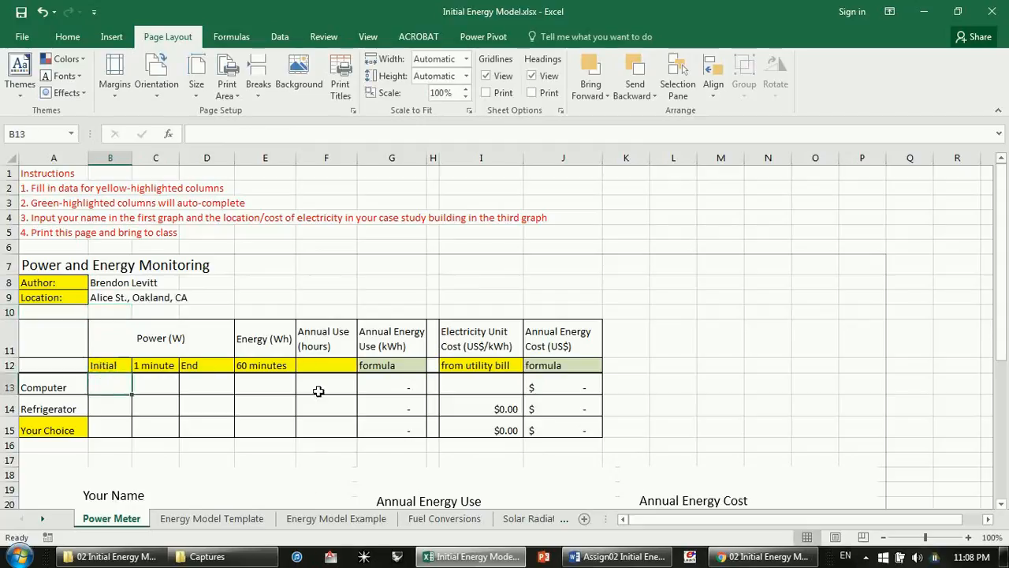
pyautogui.click(400, 366)
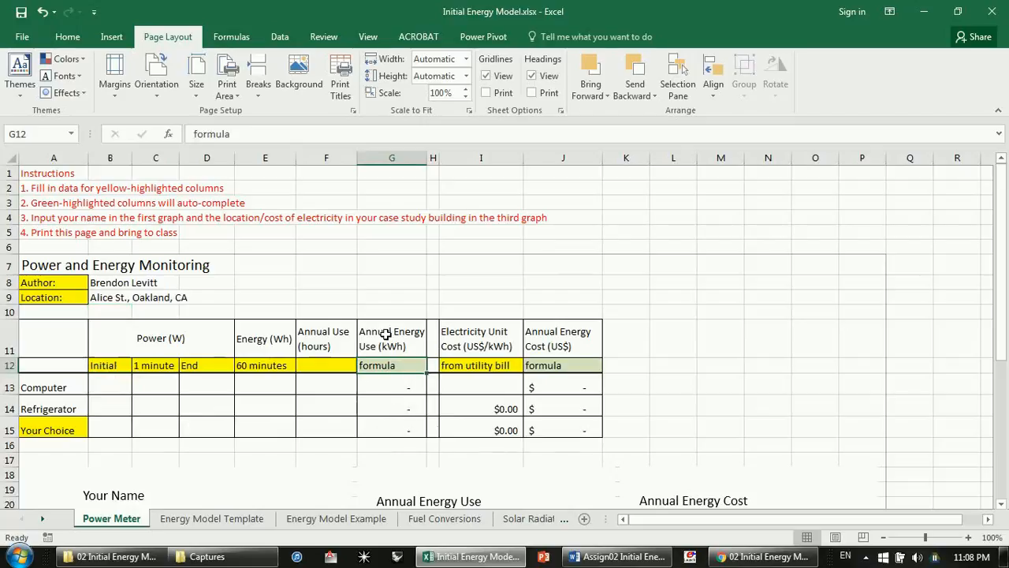
pyautogui.click(397, 385)
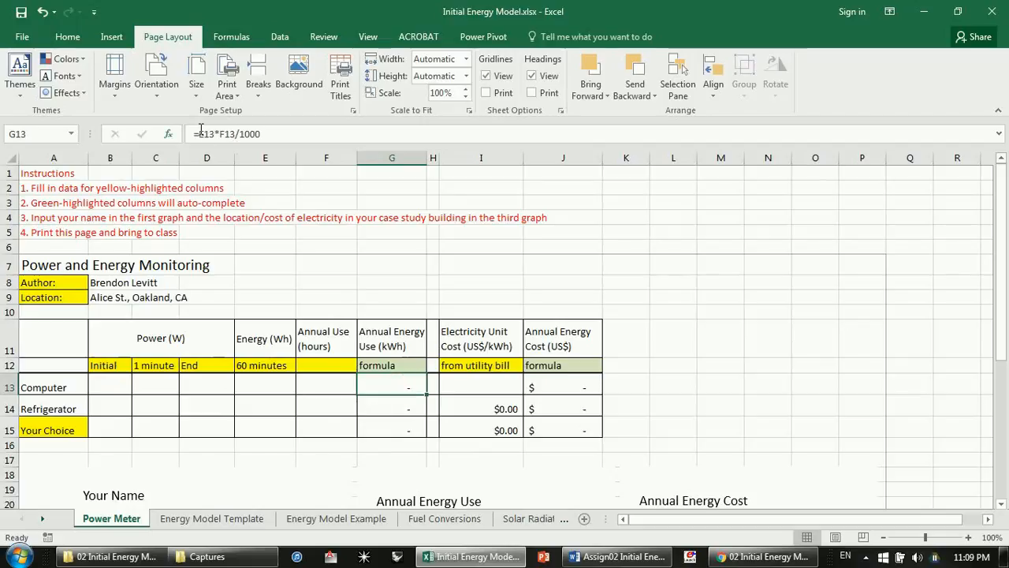
pyautogui.click(281, 133)
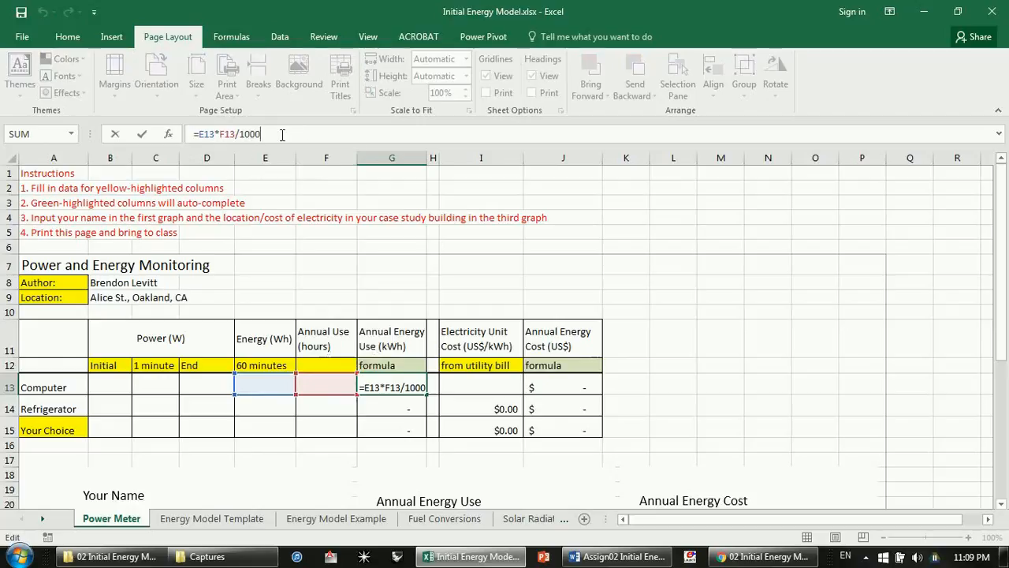
pyautogui.press('Return')
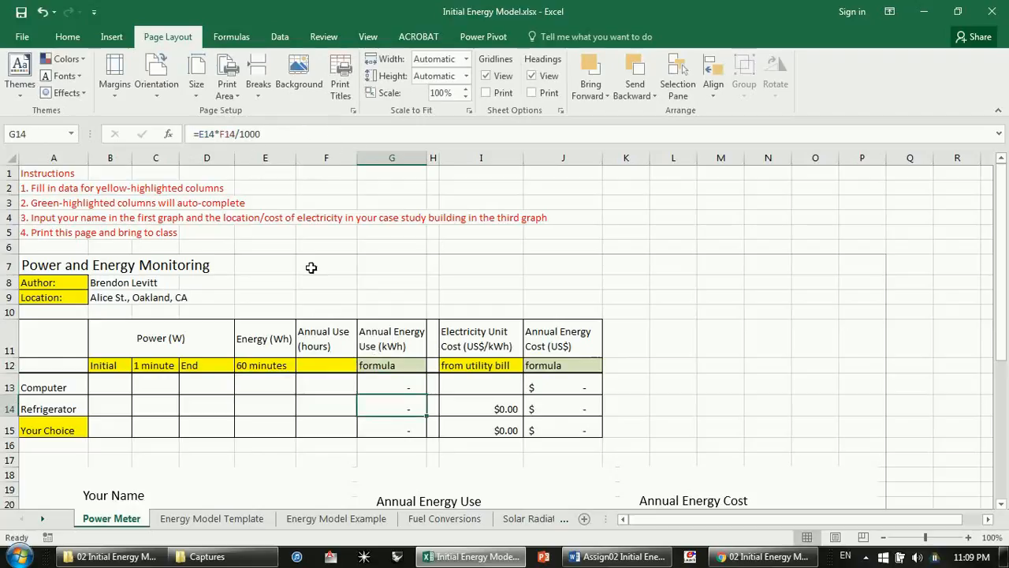
# Step: Select the Computer row's initial power cell B13 and examine the monitoring table together with the three charts beneath it
pyautogui.click(119, 382)
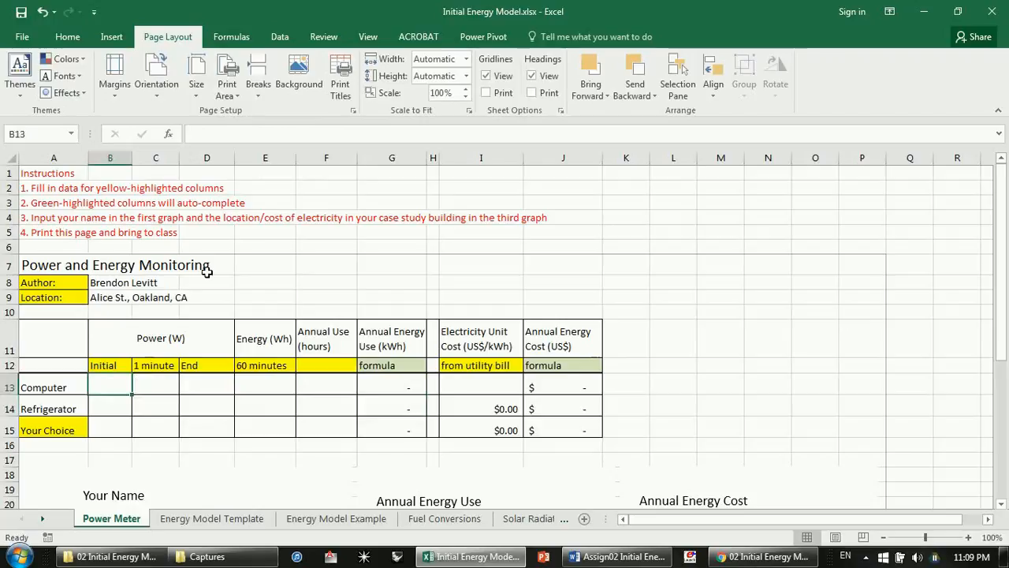
pyautogui.scroll(-1, 190, 319)
pyautogui.scroll(-6, 190, 319)
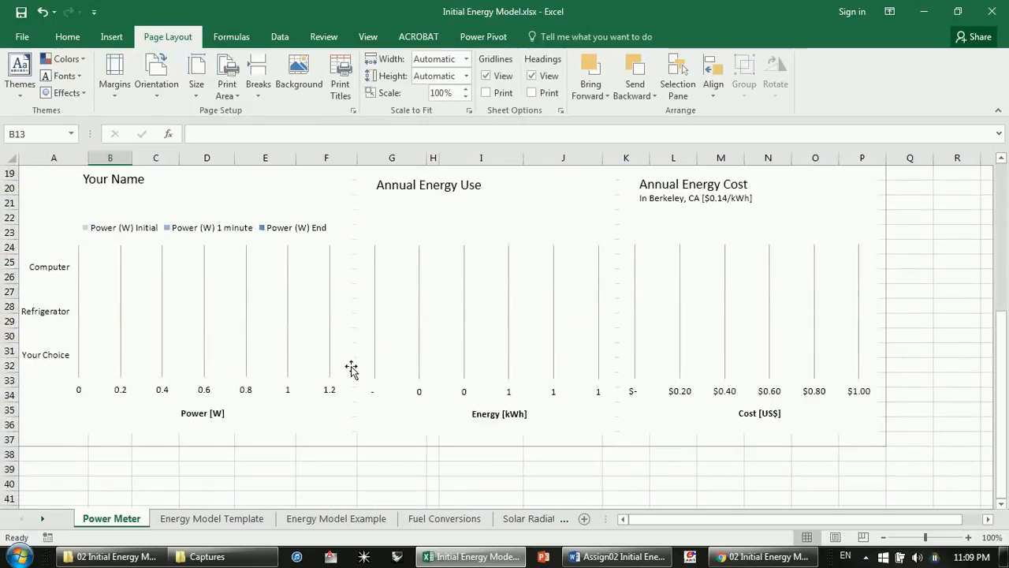
pyautogui.scroll(2, 271, 379)
pyautogui.scroll(4, 270, 378)
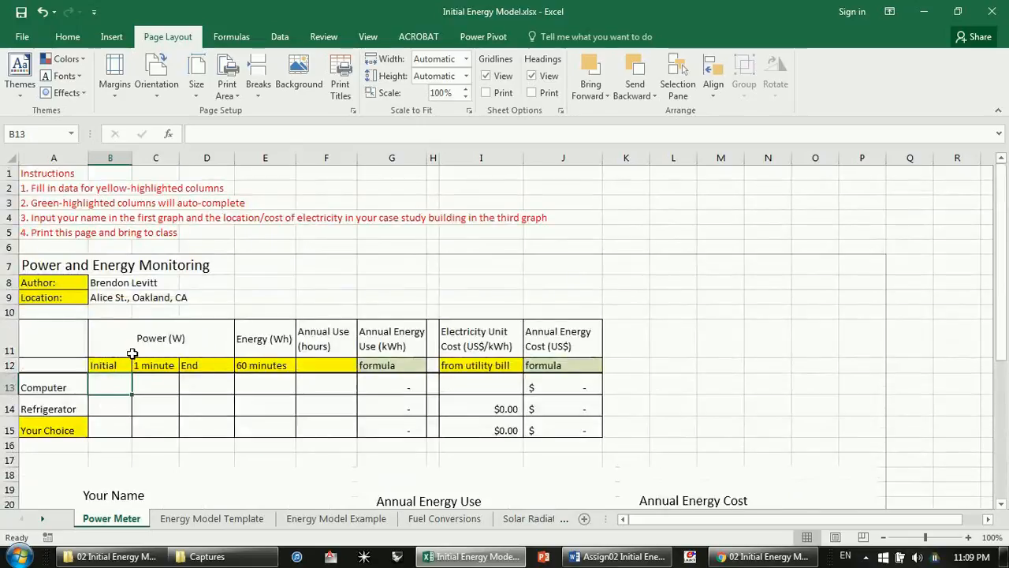
pyautogui.scroll(-2, 133, 353)
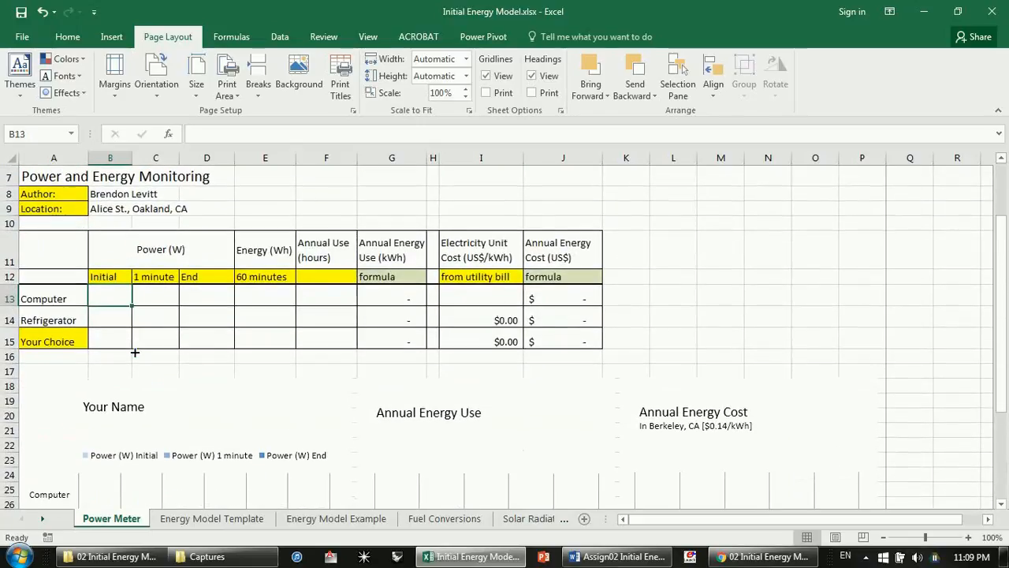
pyautogui.scroll(2, 114, 302)
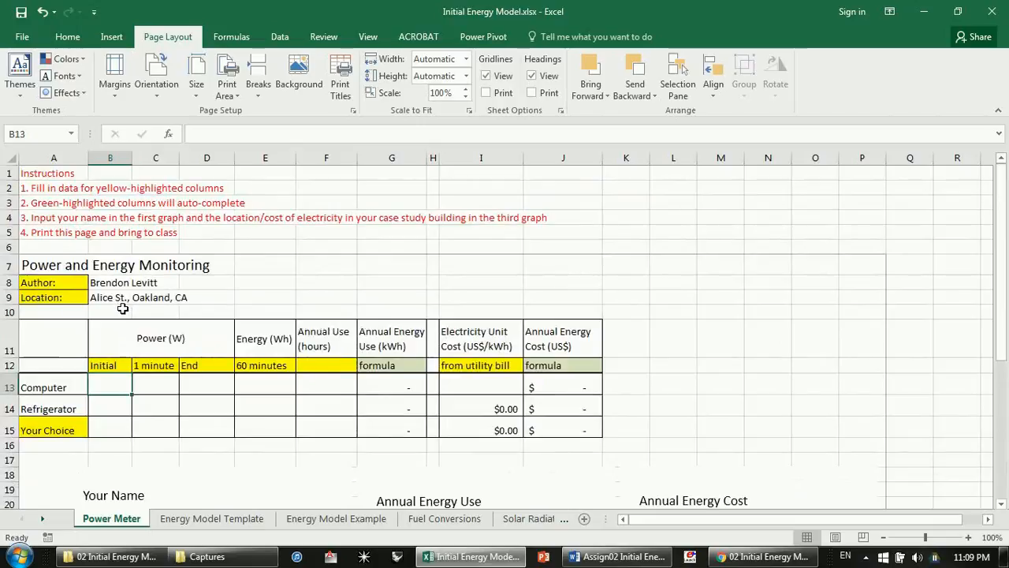
pyautogui.scroll(-1, 122, 308)
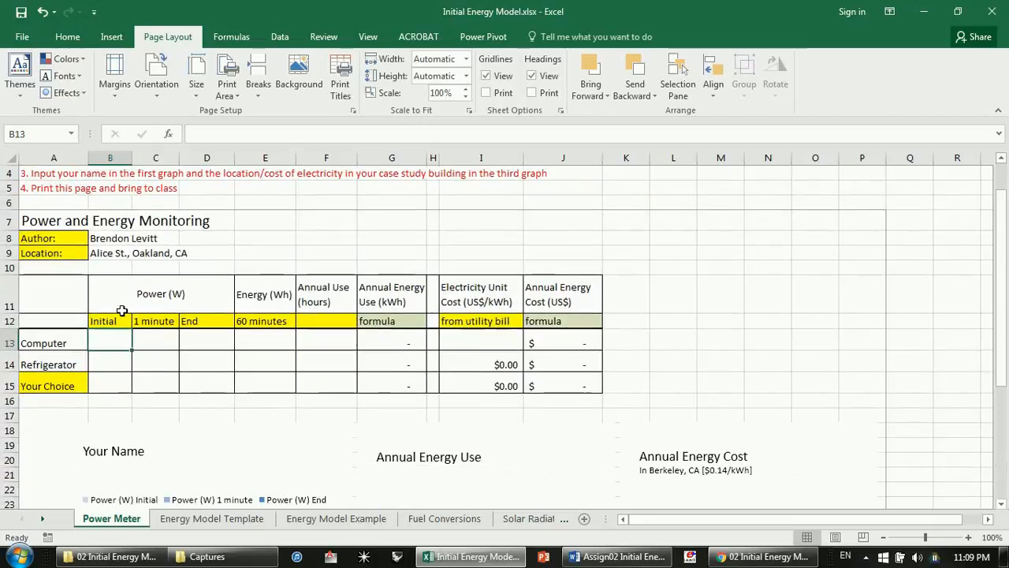
# Step: Enter 90 as the Computer's initial power in cell B13 and check its bar in the power chart
pyautogui.scroll(-1, 122, 310)
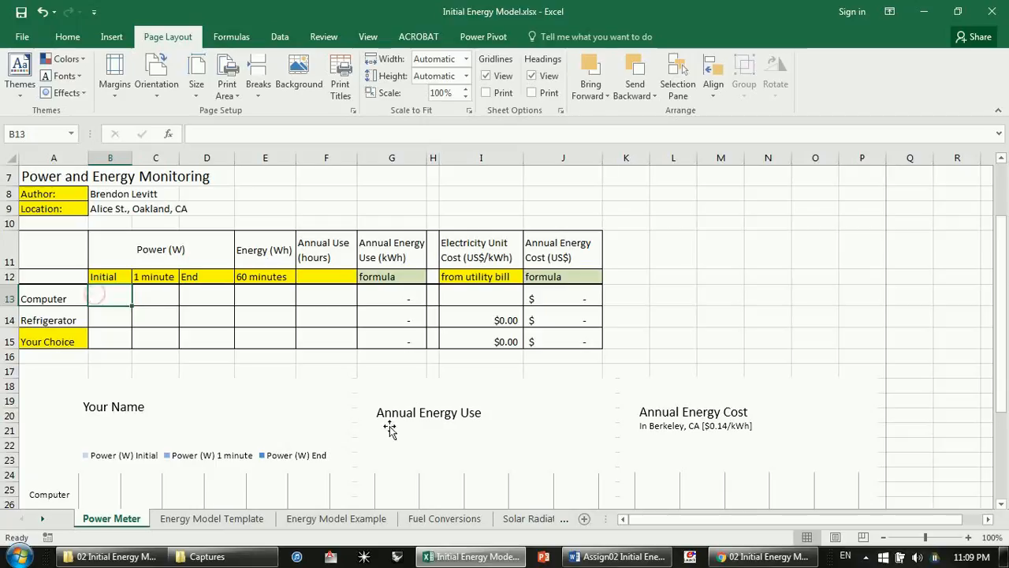
pyautogui.write('90')
pyautogui.press('Return')
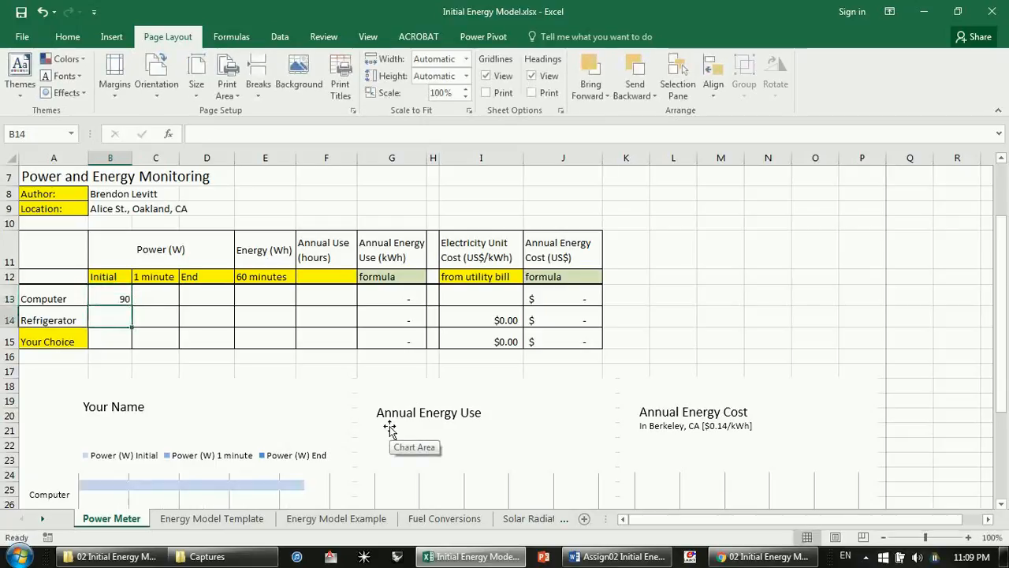
pyautogui.scroll(-2, 581, 478)
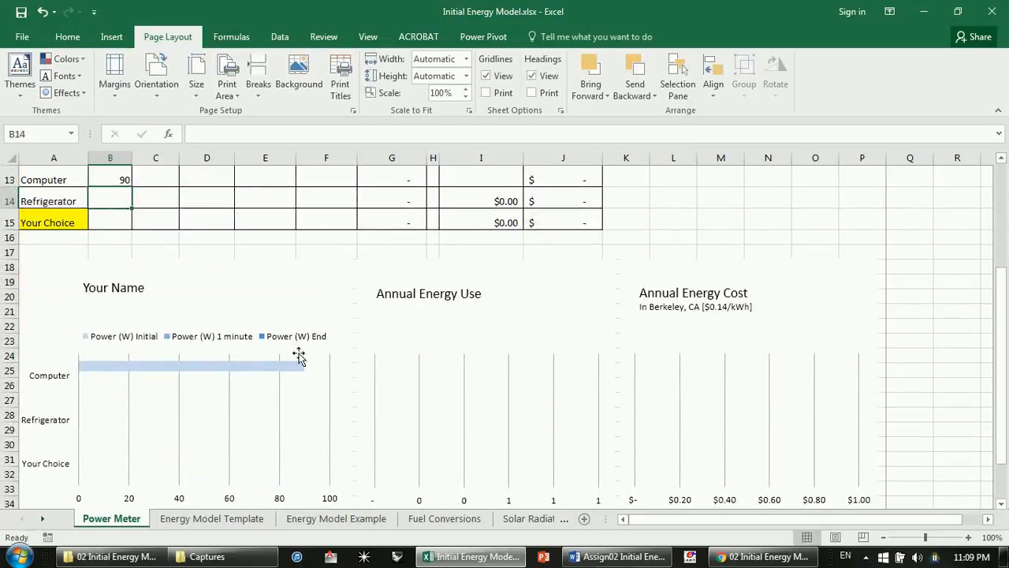
pyautogui.scroll(-1, 219, 413)
pyautogui.scroll(-1, 219, 412)
# Step: Enter 40 as the Refrigerator's initial power in cell B14
pyautogui.scroll(5, 218, 410)
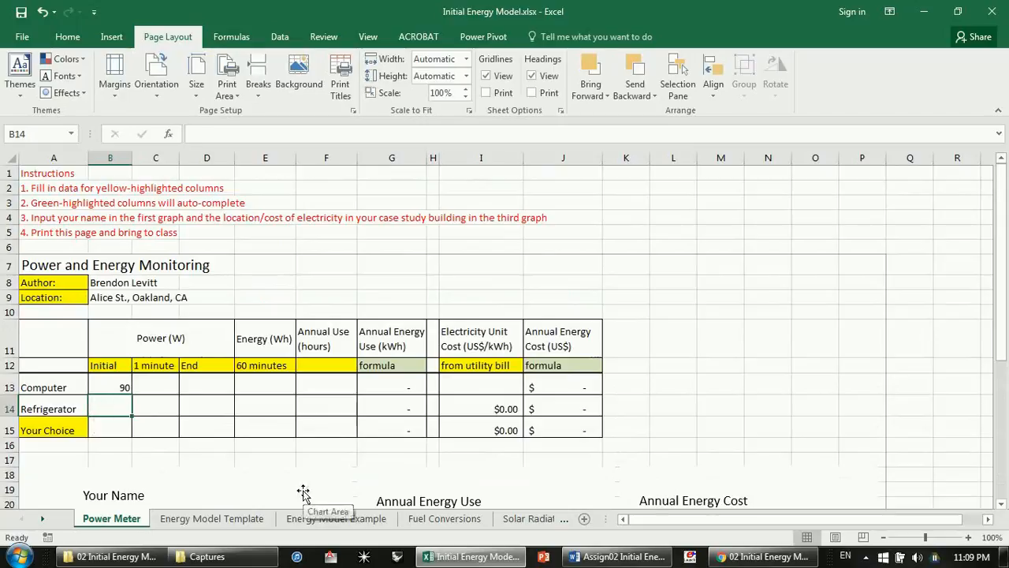
pyautogui.write('40')
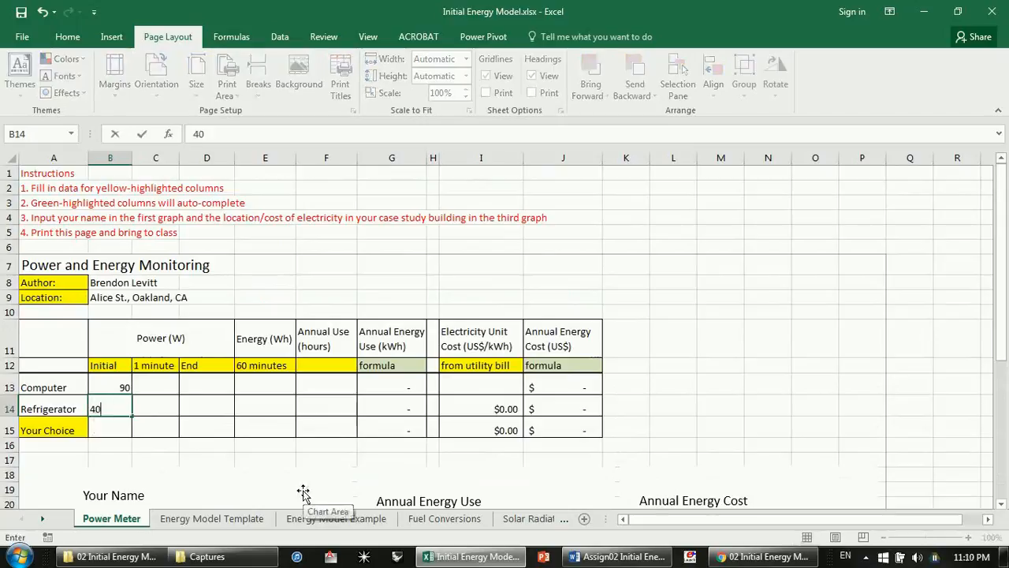
pyautogui.press('Return')
pyautogui.scroll(-1, 276, 470)
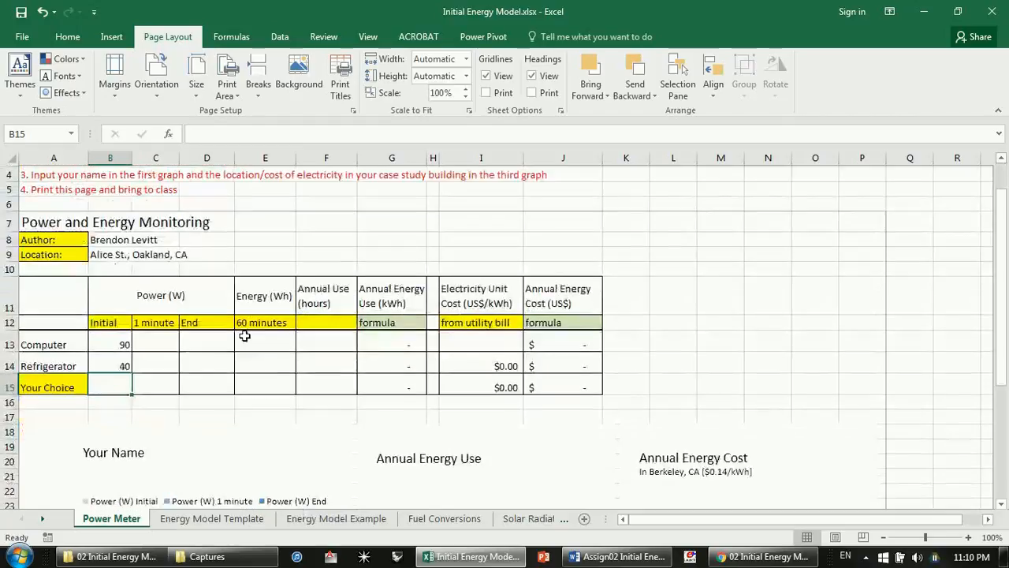
# Step: Rename the Your Choice row in cell A15 to Cell Phone and enter 3 as its initial power in B15
pyautogui.click(29, 382)
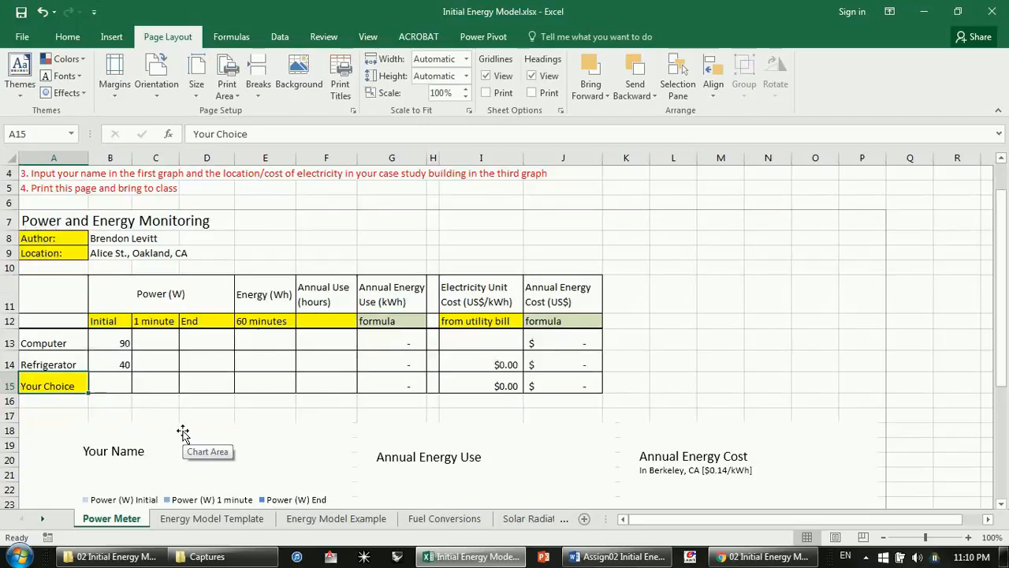
pyautogui.write('Cell ')
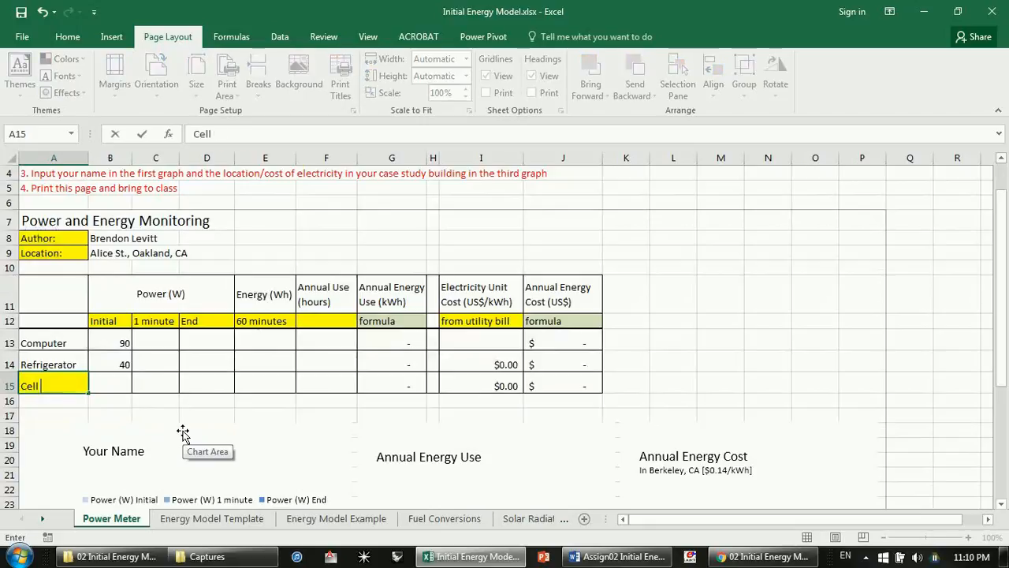
pyautogui.write('Phone')
pyautogui.press('Return')
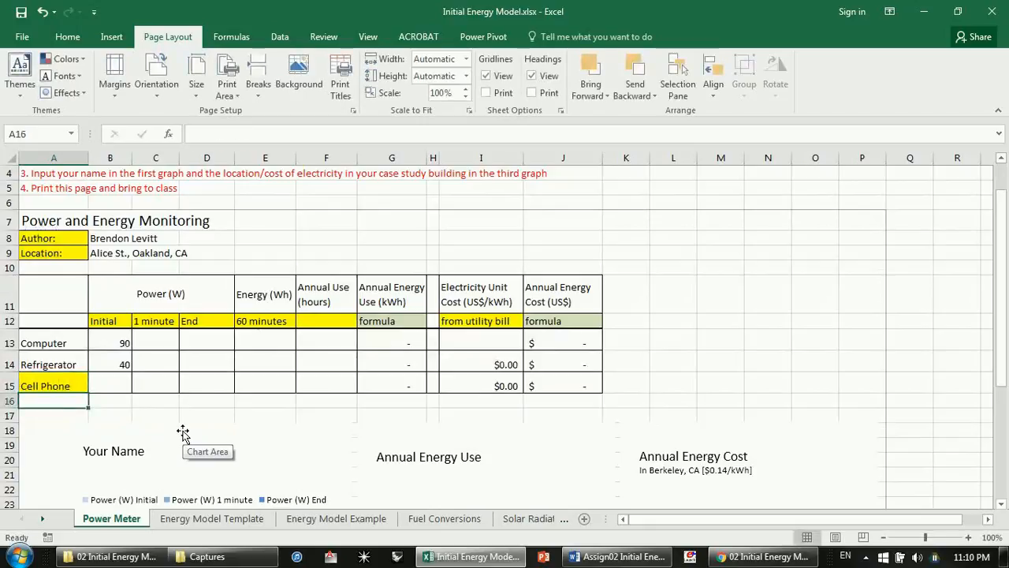
pyautogui.click(117, 386)
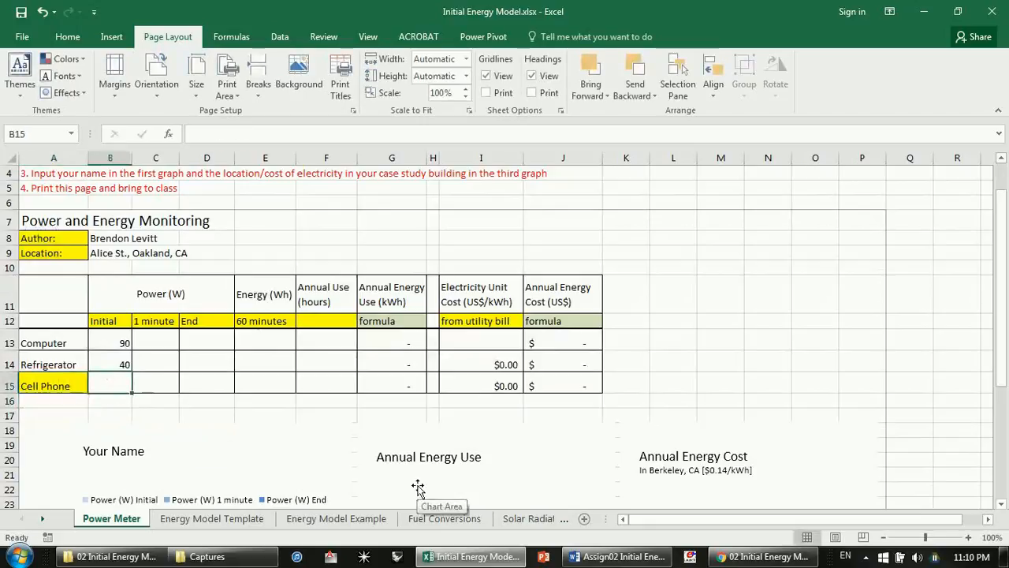
pyautogui.write('3')
pyautogui.press('Tab')
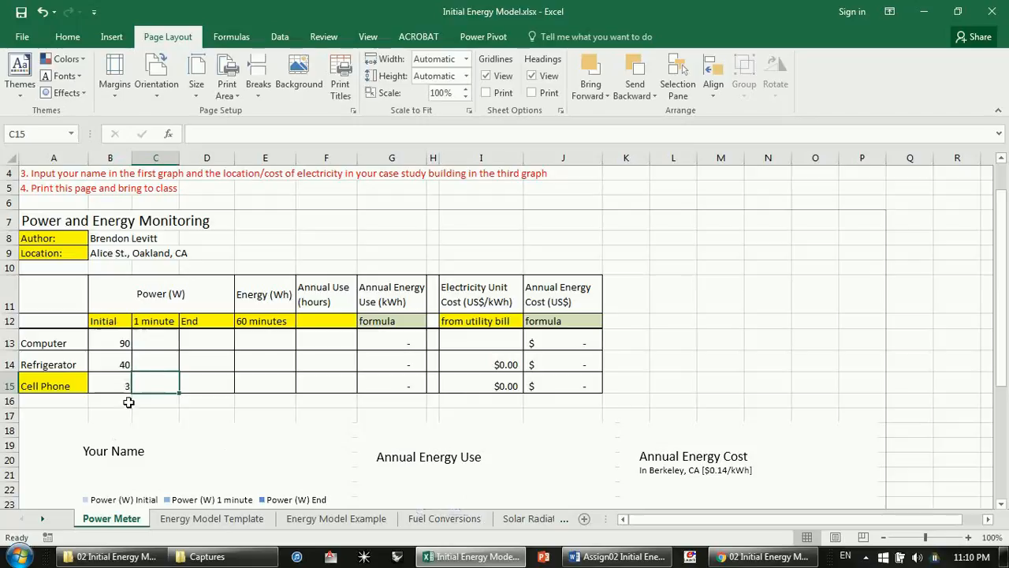
# Step: Enter 100 as the Computer's 1 minute power in cell C13 and check the bars in the power chart
pyautogui.click(147, 336)
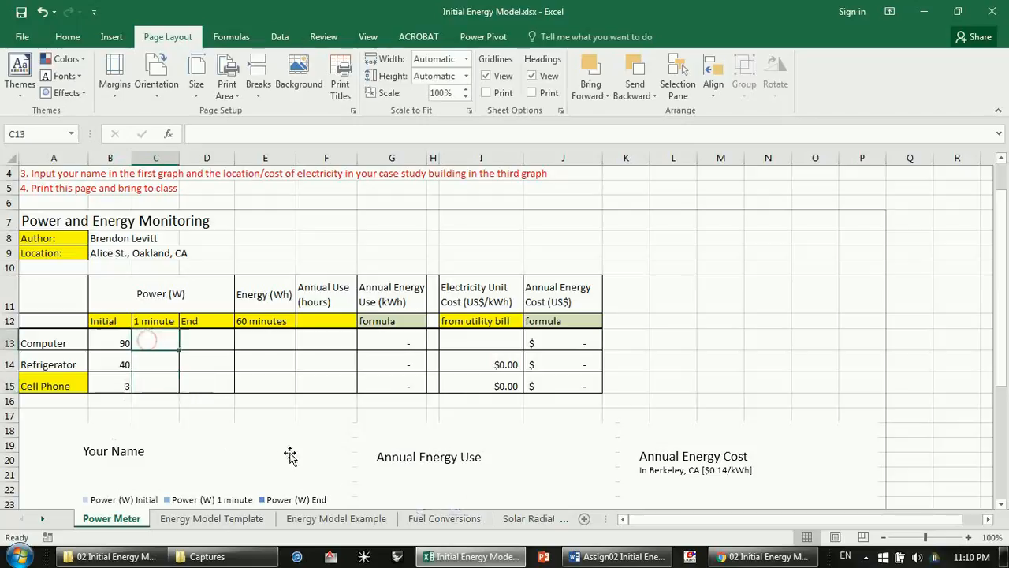
pyautogui.write('100')
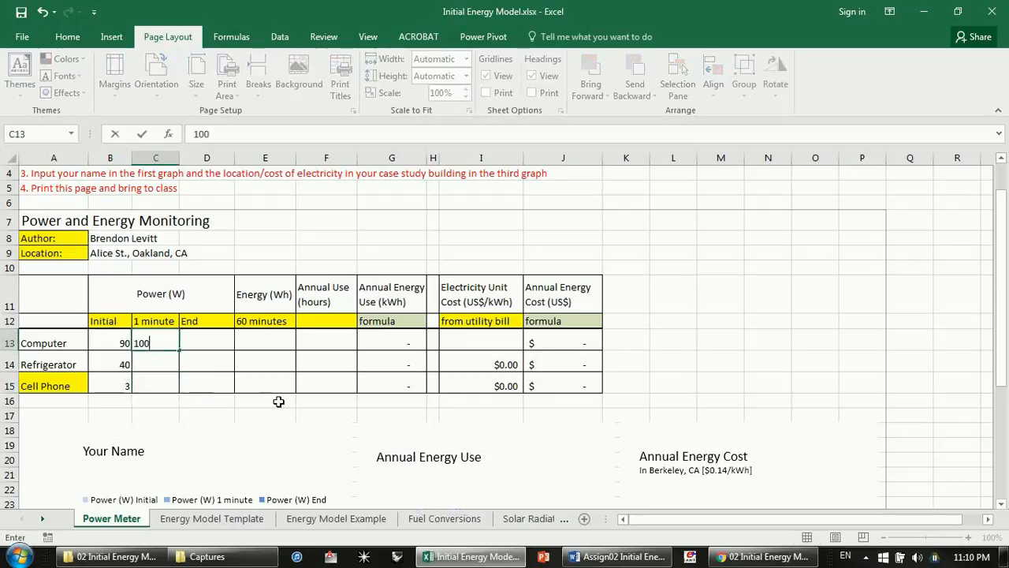
pyautogui.press('Return')
pyautogui.scroll(-4, 308, 401)
pyautogui.scroll(-1, 308, 401)
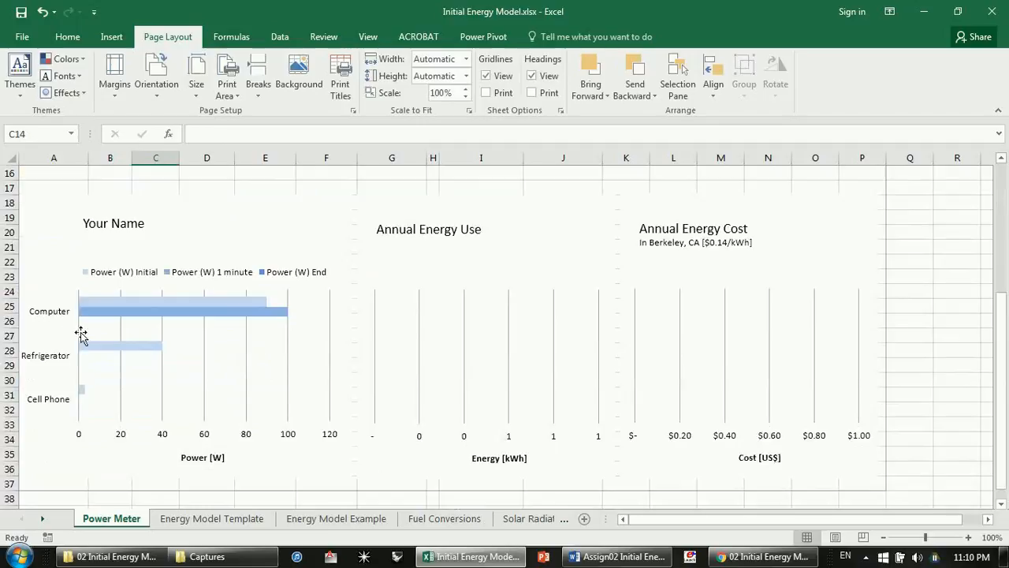
pyautogui.moveTo(283, 312)
# Step: Fill in the remaining 1 minute power readings with 70 for the Refrigerator in C14 and 3 for the Cell Phone in C15
pyautogui.scroll(4, 268, 434)
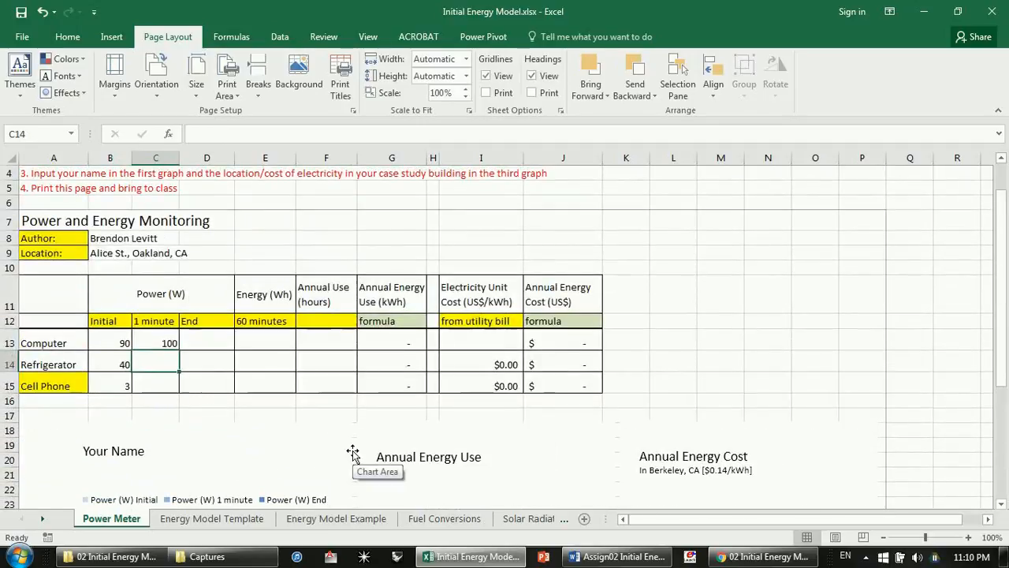
pyautogui.write('70')
pyautogui.press('Return')
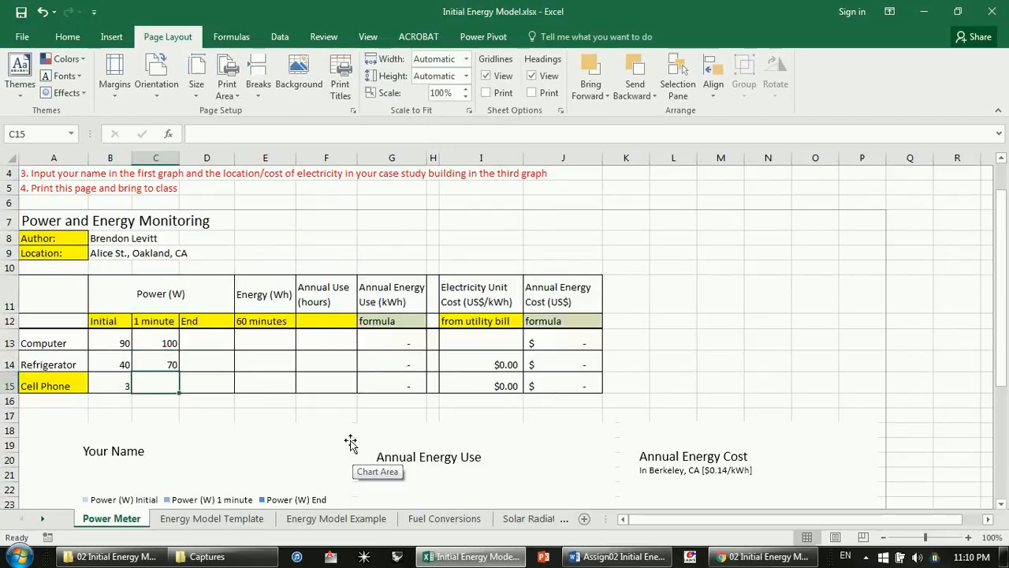
pyautogui.scroll(-2, 349, 444)
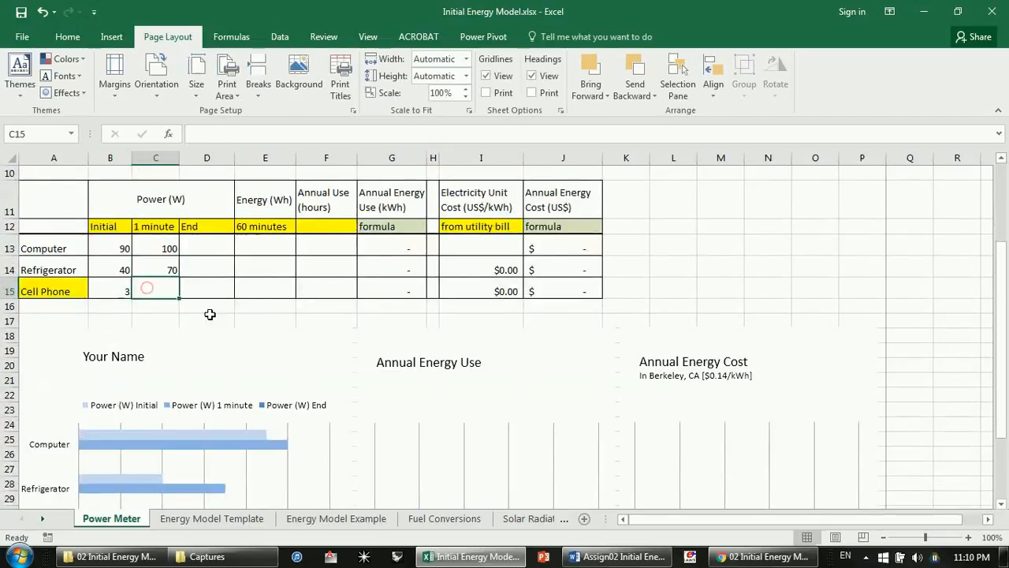
pyautogui.write('3')
pyautogui.press('Return')
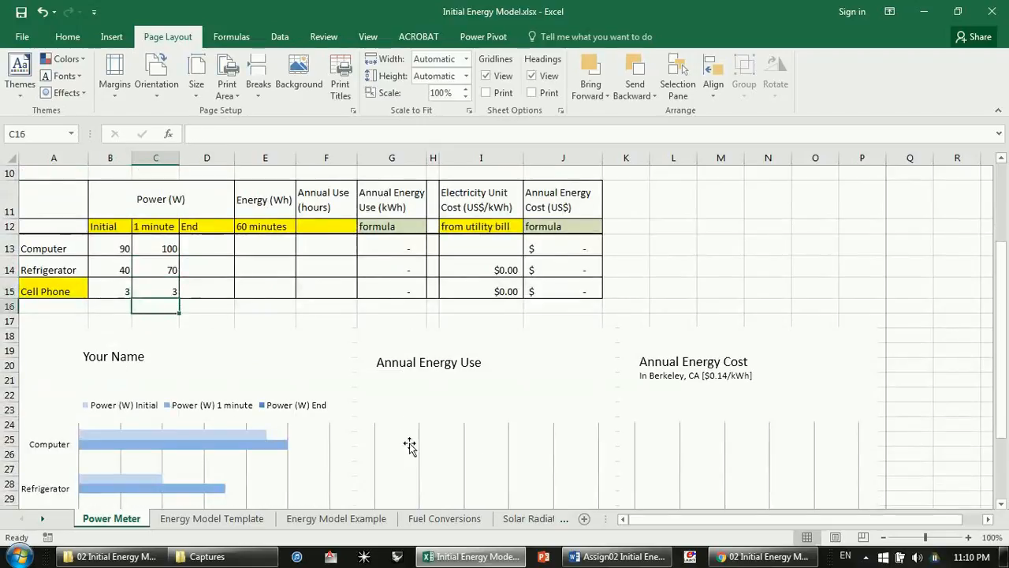
# Step: Enter End power readings of 100 for the Computer in D13 and 400 for the Refrigerator in D14, checking the power chart
pyautogui.scroll(1, 234, 371)
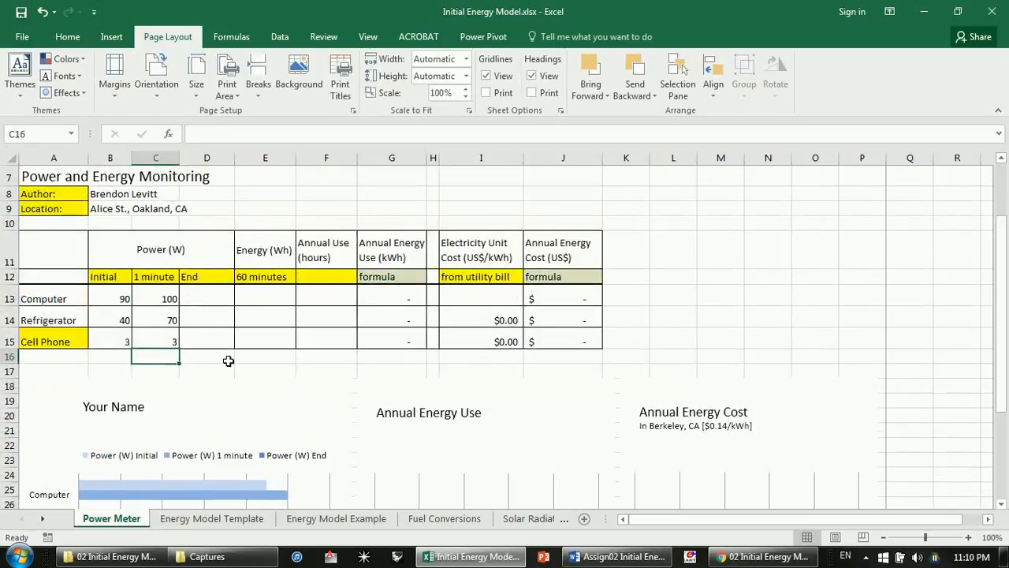
pyautogui.click(213, 294)
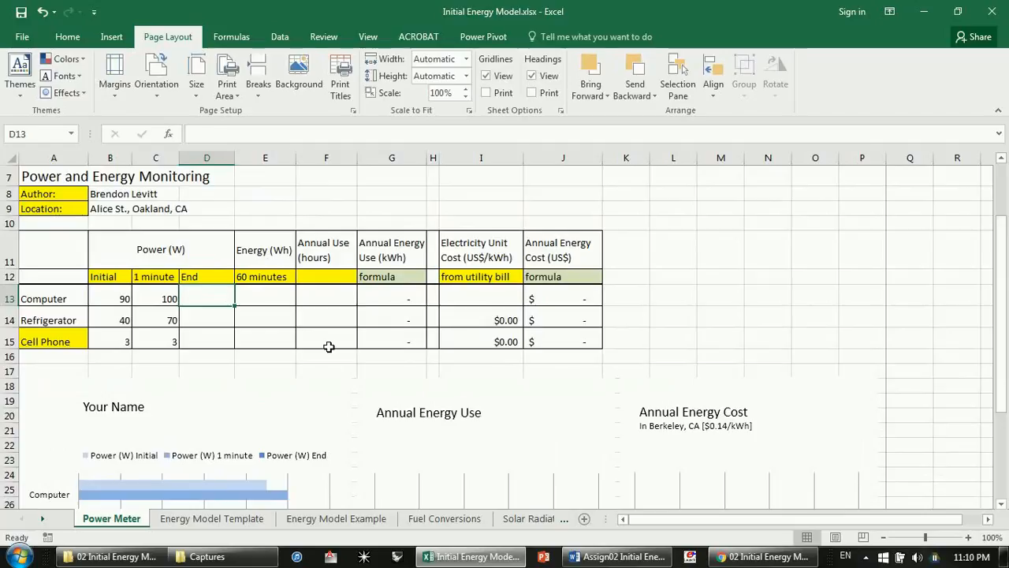
pyautogui.write('100')
pyautogui.press('Return')
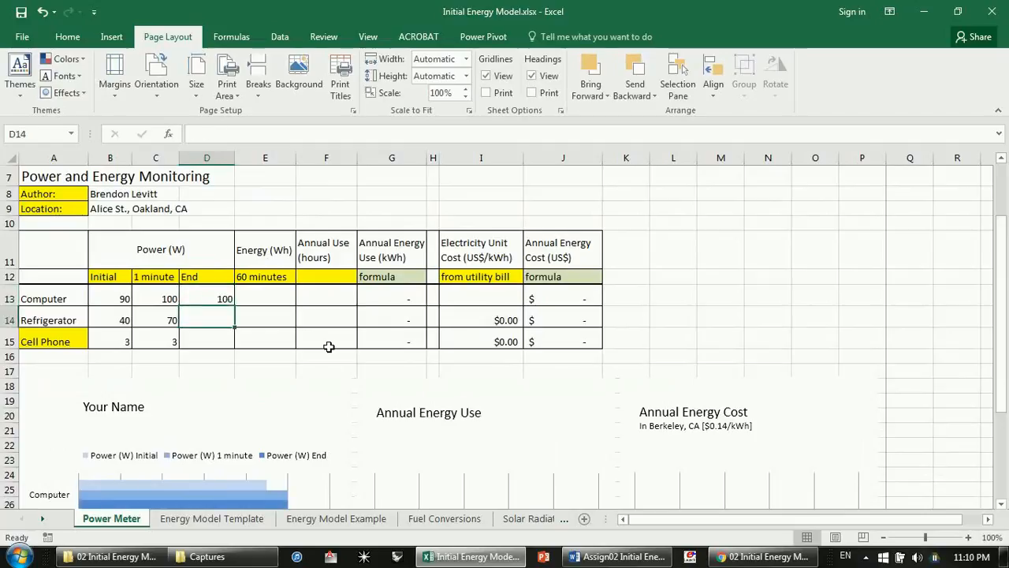
pyautogui.write('400')
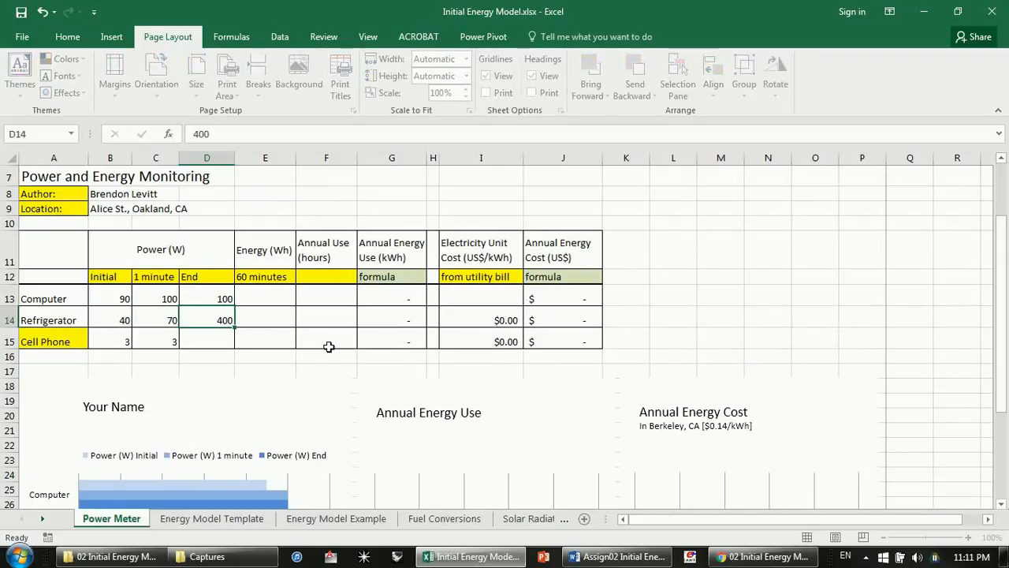
pyautogui.press('Return')
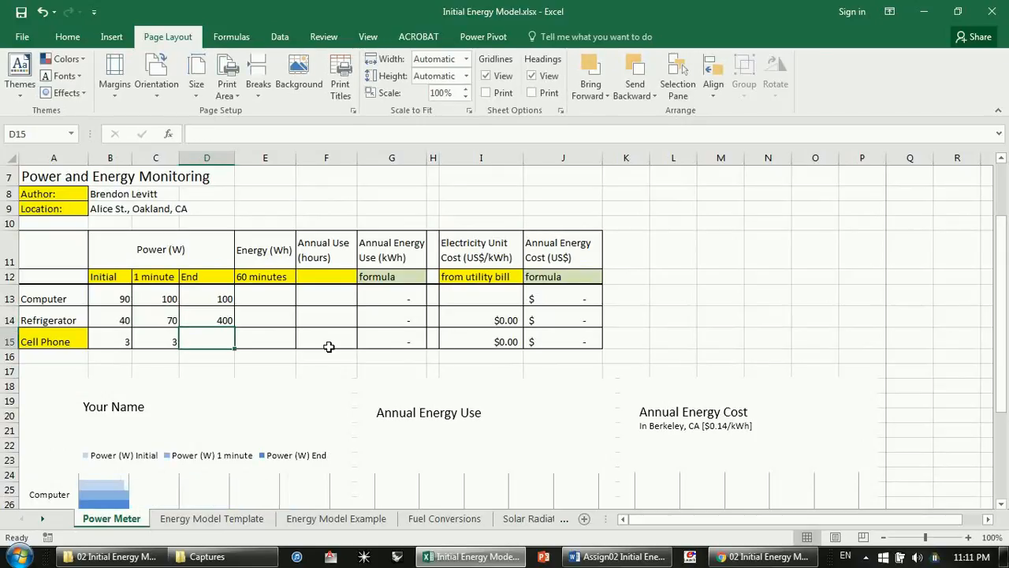
pyautogui.scroll(-3, 329, 347)
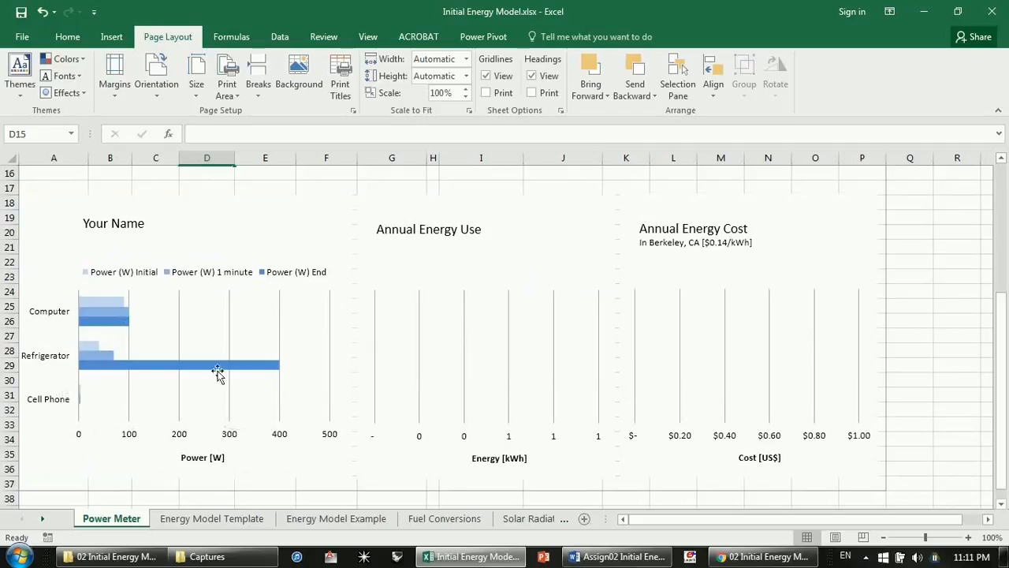
# Step: Enter 3 as the Cell Phone's End power in cell D15 and review the power chart for all three appliances
pyautogui.scroll(3, 207, 315)
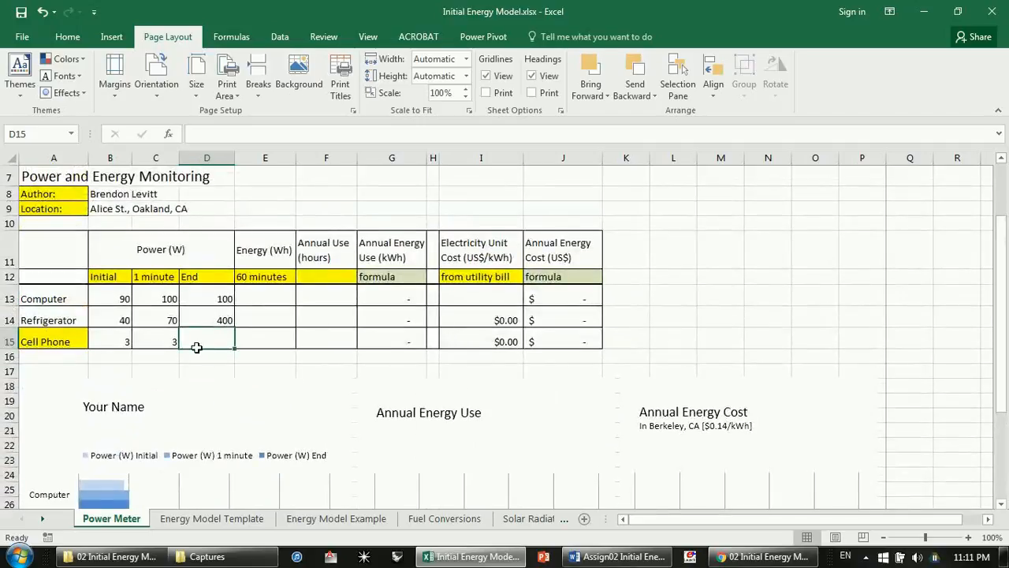
pyautogui.write('3')
pyautogui.press('Return')
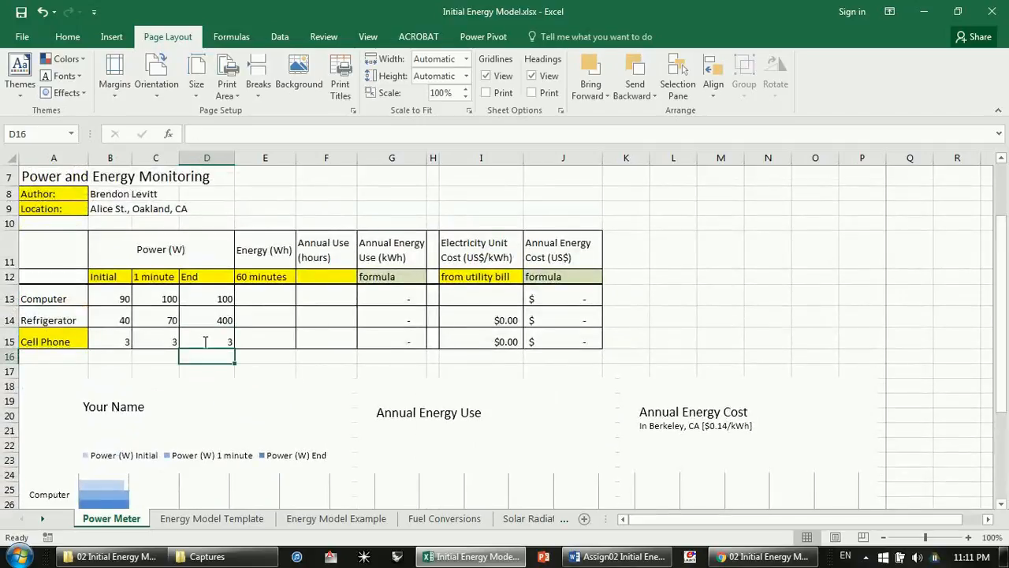
pyautogui.scroll(-4, 205, 339)
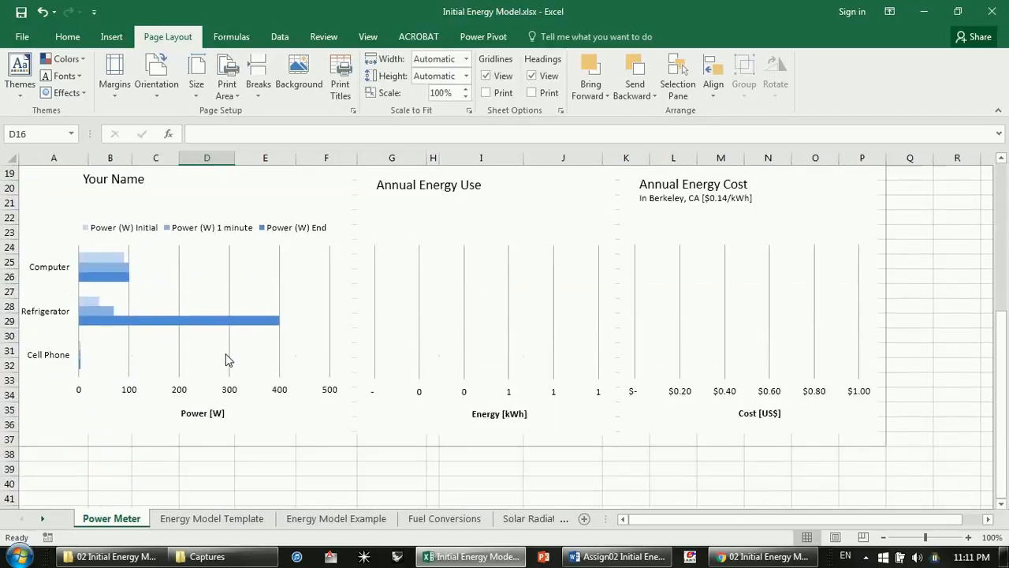
# Step: Enter the 60 minutes energy readings in E13:E15 as 100 for the Computer, 80 for the Refrigerator and 3 for the Cell Phone
pyautogui.scroll(4, 168, 377)
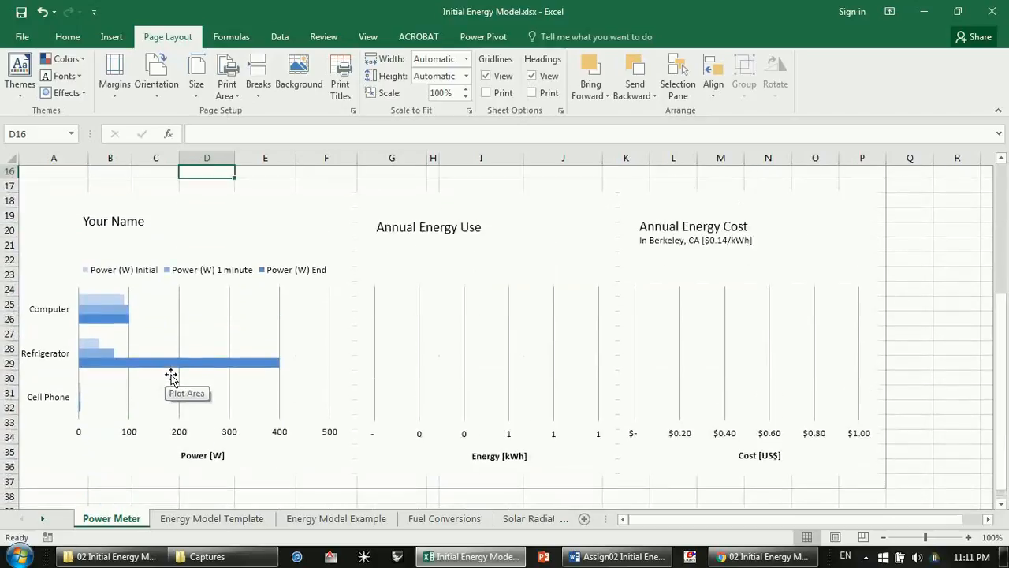
pyautogui.scroll(1, 179, 384)
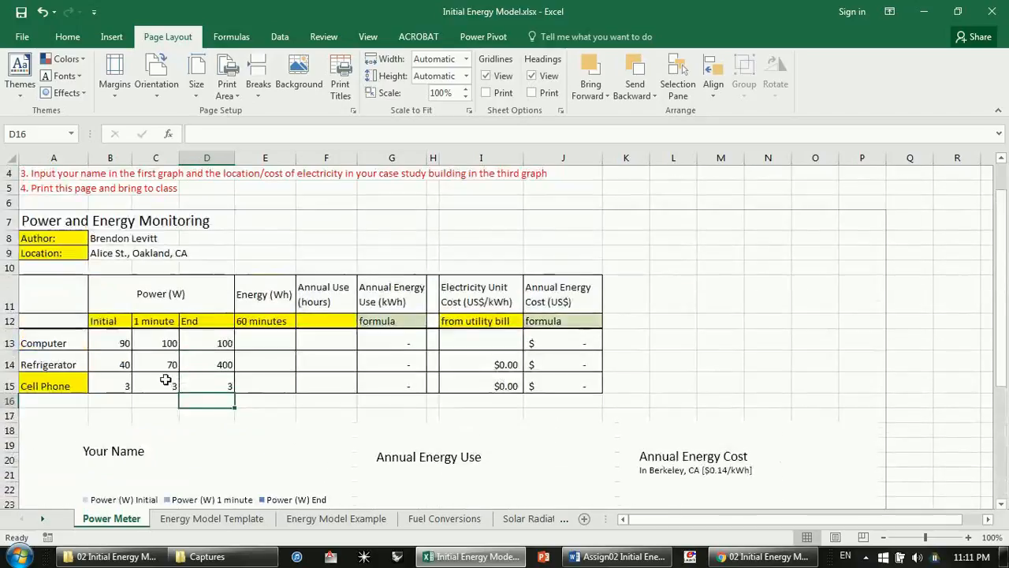
pyautogui.click(285, 341)
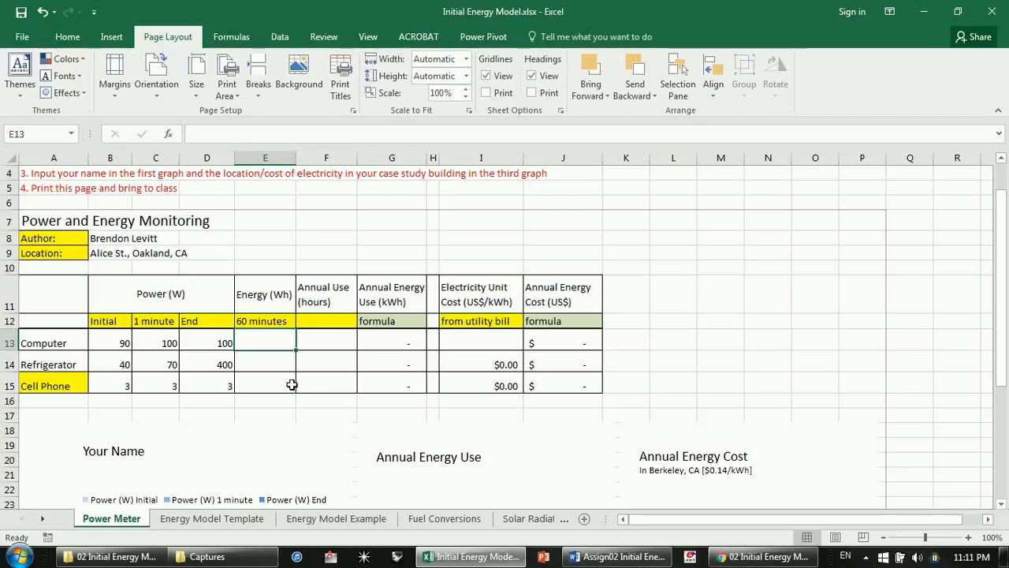
pyautogui.write('100')
pyautogui.press('Return')
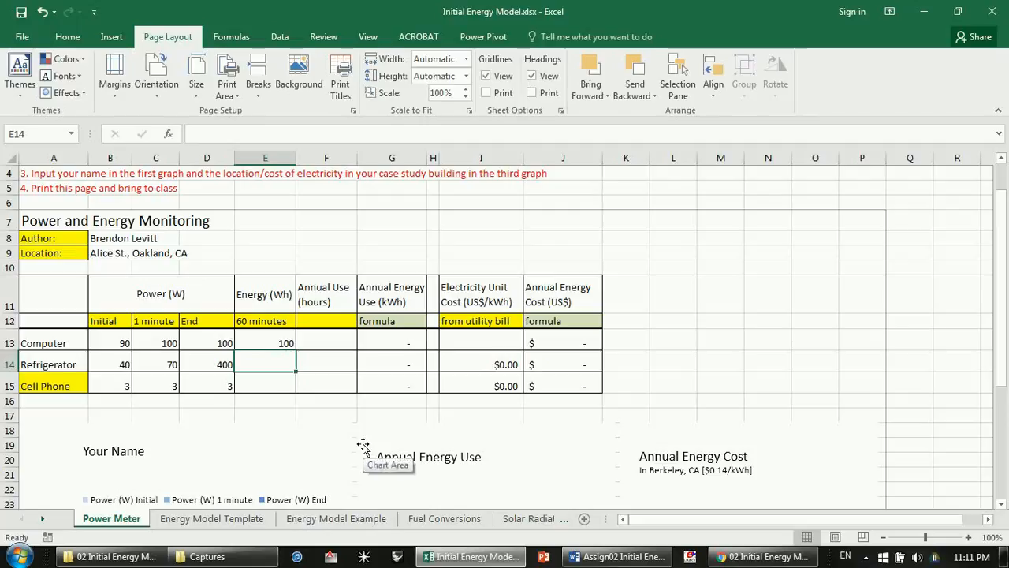
pyautogui.write('80')
pyautogui.press('Return')
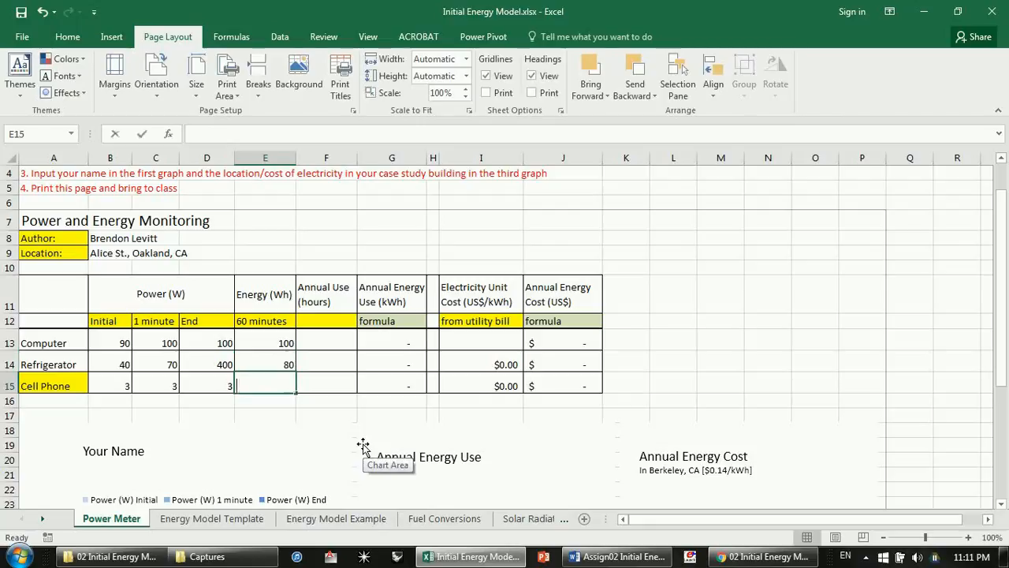
pyautogui.write('3')
pyautogui.press('Return')
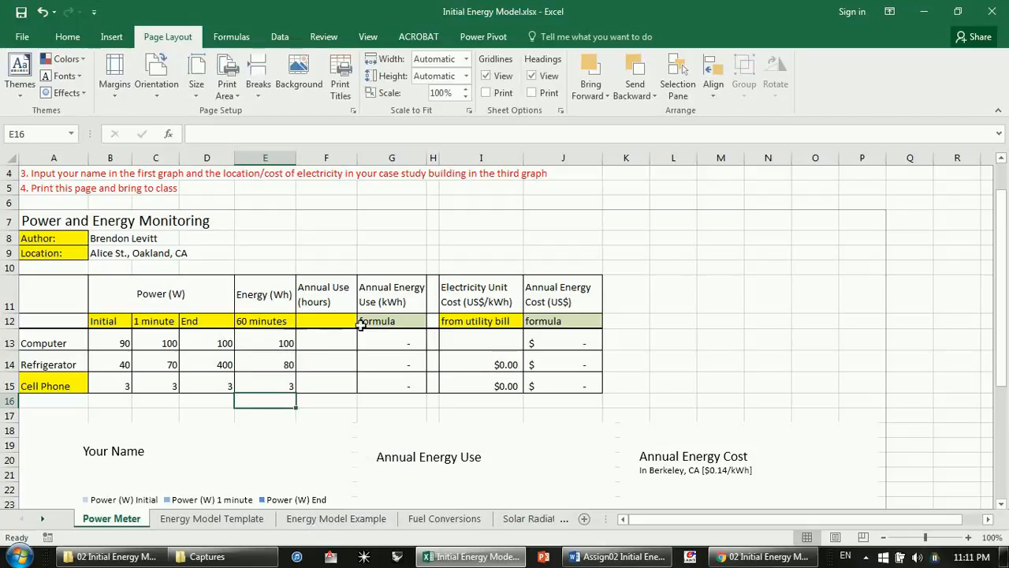
# Step: Enter =4*300 as the Computer's annual use hours in F13 and examine the annual energy use formula in G13
pyautogui.click(347, 343)
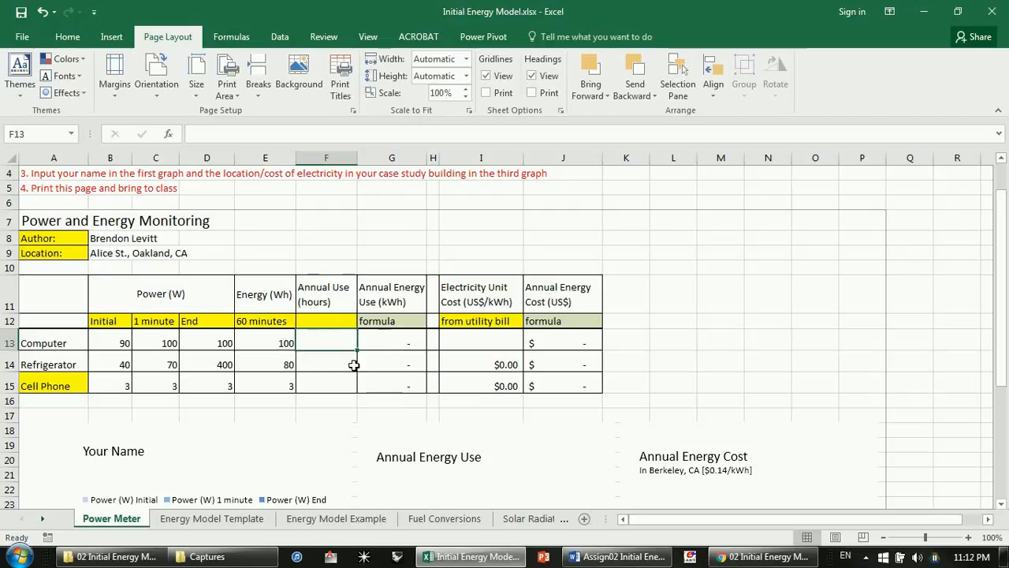
pyautogui.write('=')
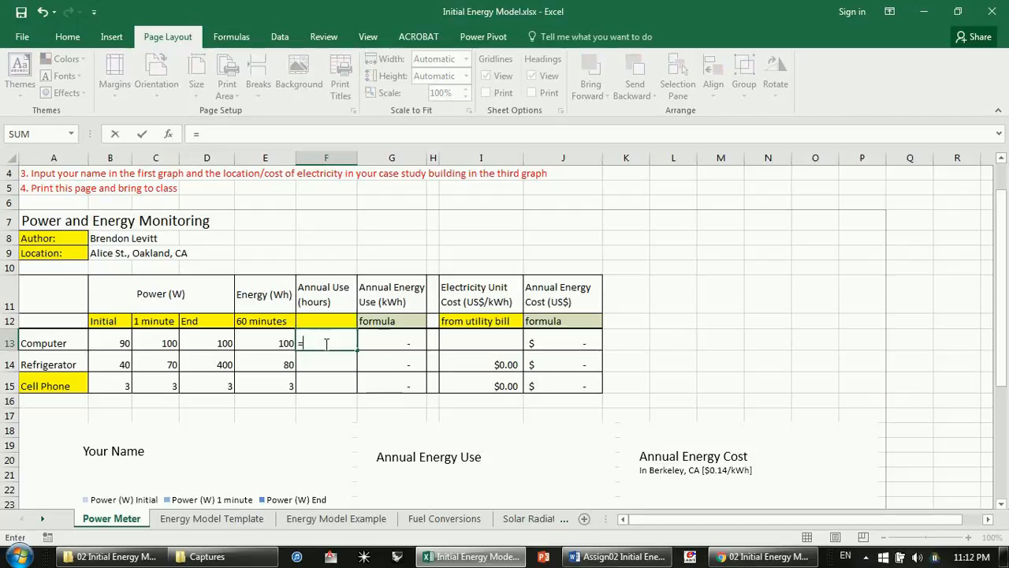
pyautogui.write('4*')
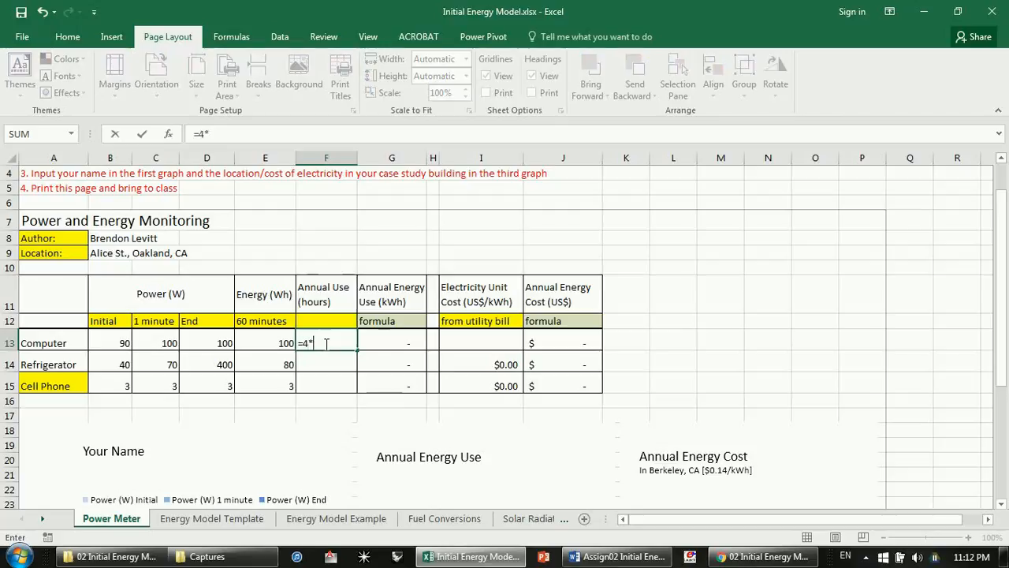
pyautogui.write('300')
pyautogui.press('Return')
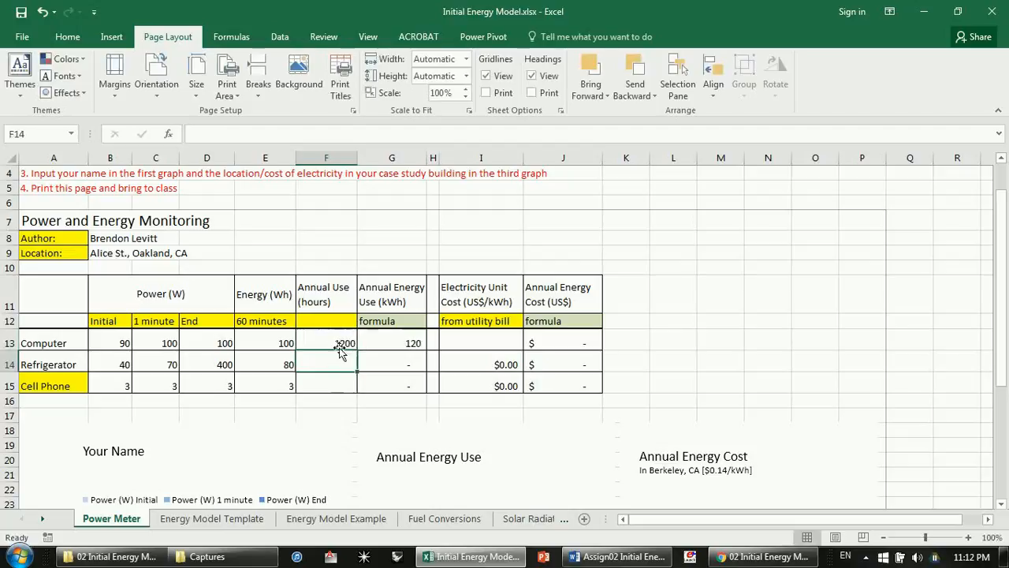
pyautogui.click(403, 343)
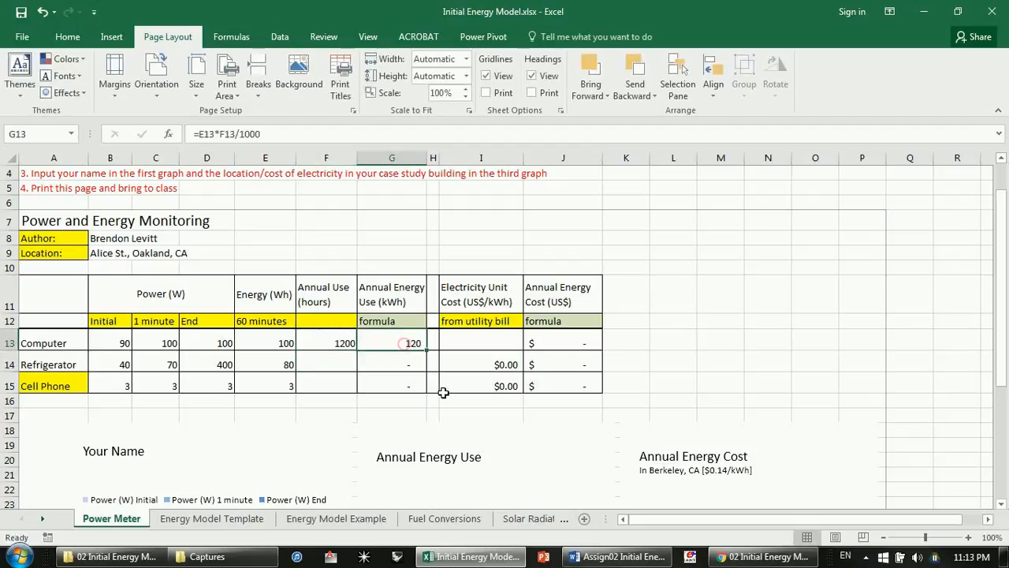
pyautogui.click(273, 134)
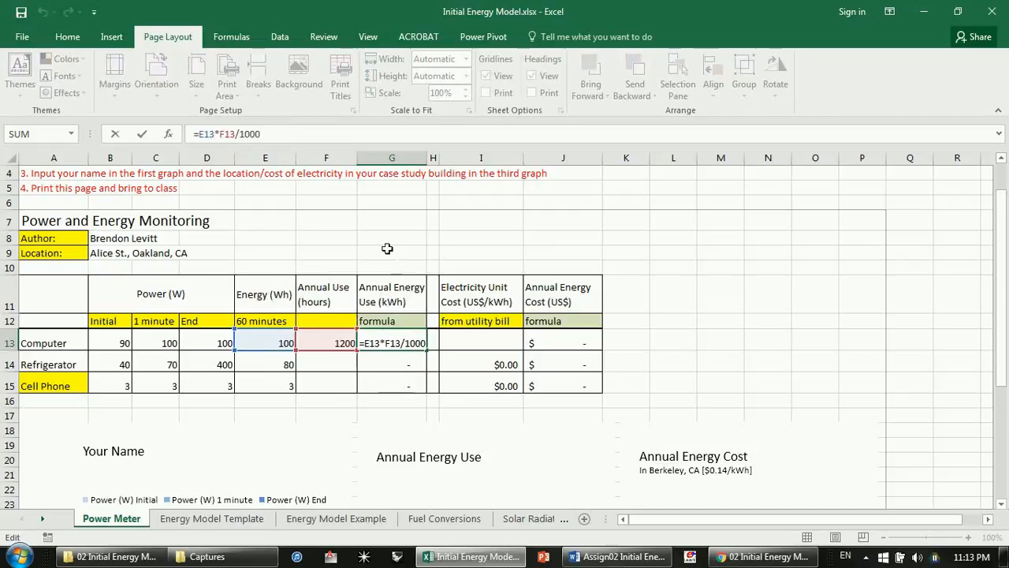
pyautogui.press('Return')
pyautogui.press('Up')
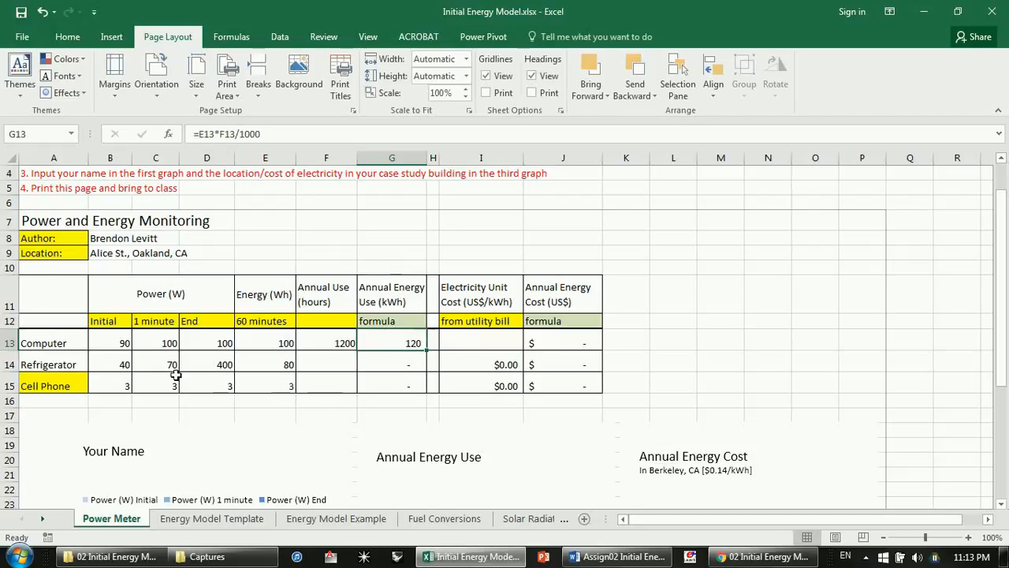
# Step: Enter =24*365 as the Refrigerator's annual use hours in F14 and check its annual energy use formula in G14
pyautogui.click(335, 365)
pyautogui.write('=')
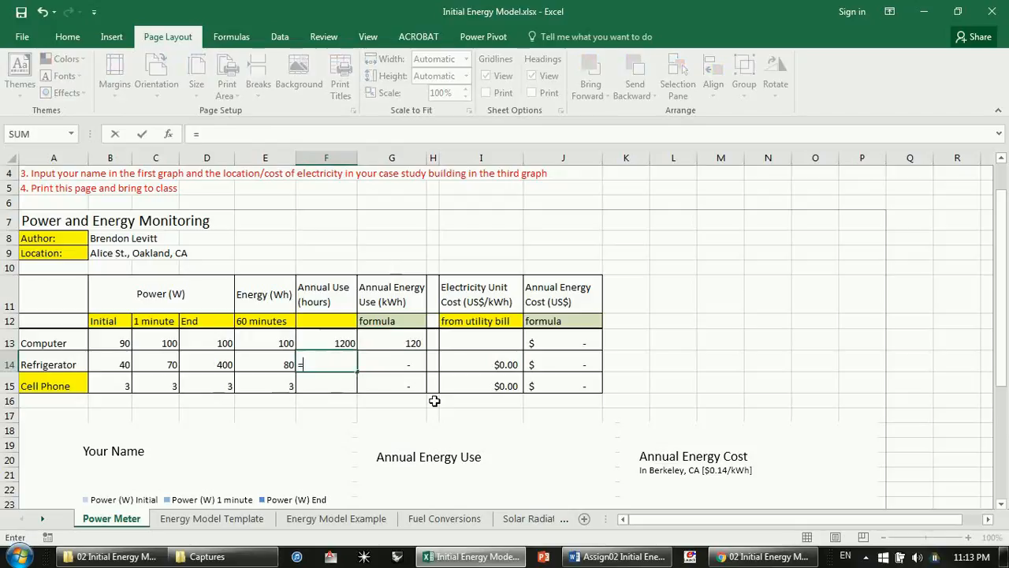
pyautogui.write('24*365')
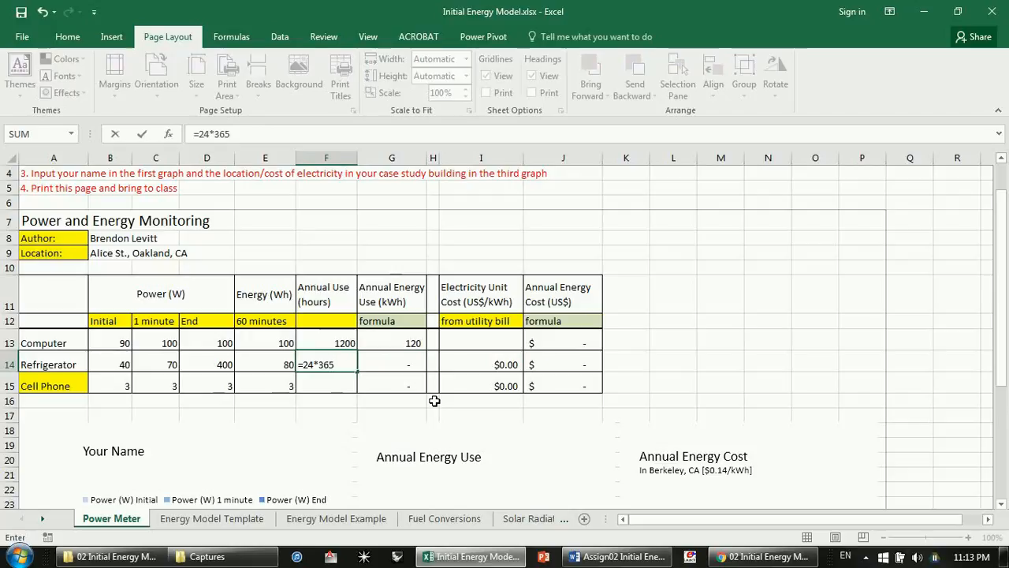
pyautogui.press('Return')
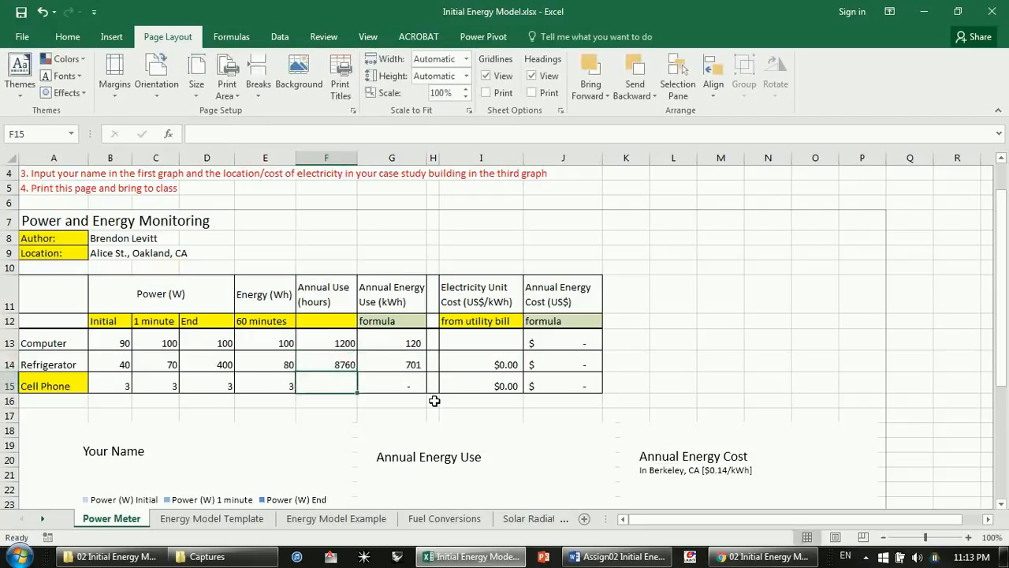
pyautogui.press('Up')
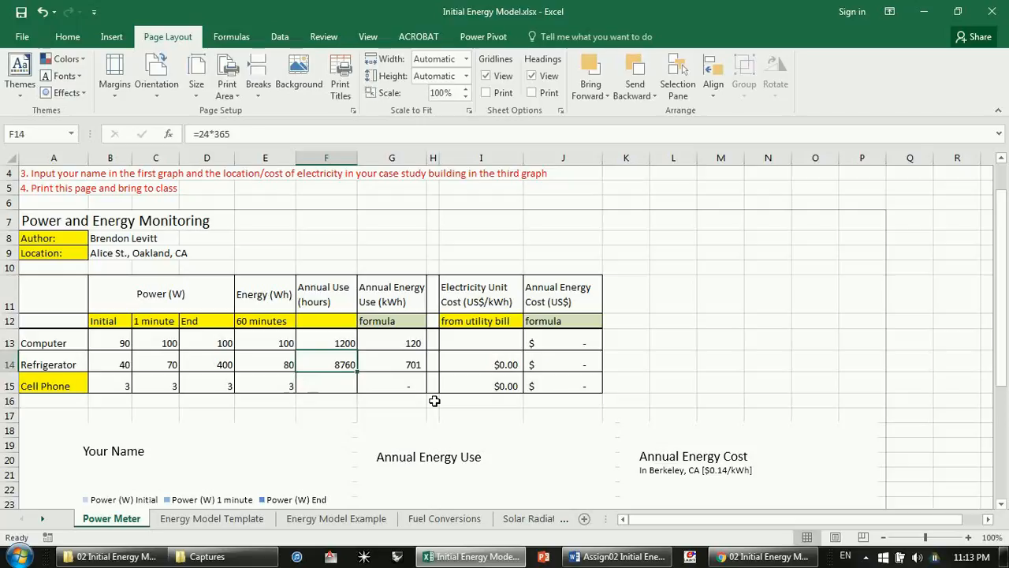
pyautogui.press('Right')
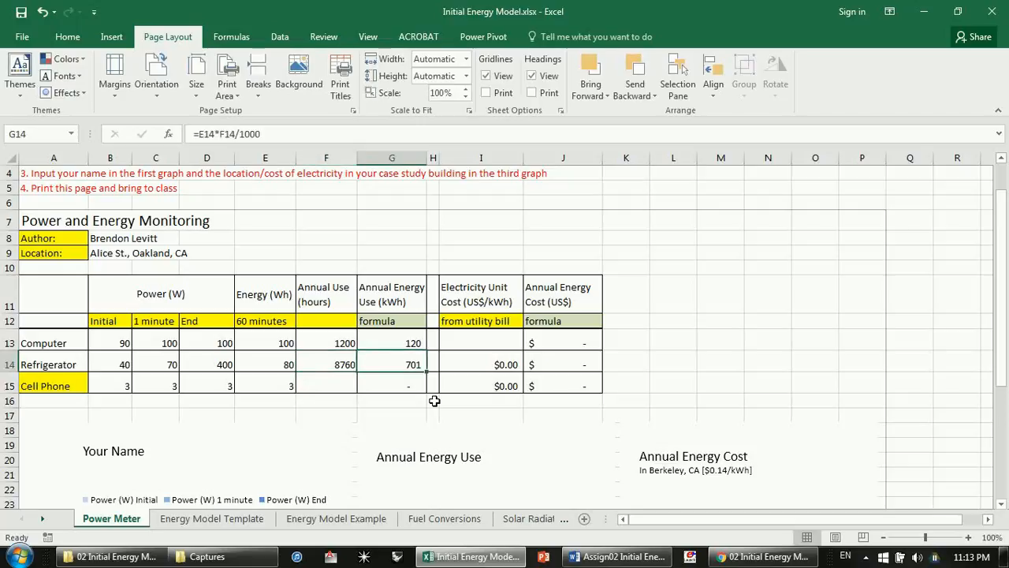
# Step: Enter =10*365 as the Cell Phone's annual use hours in F15 and review its energy use formula and the Annual Energy Use chart
pyautogui.press('Left')
pyautogui.press('Down')
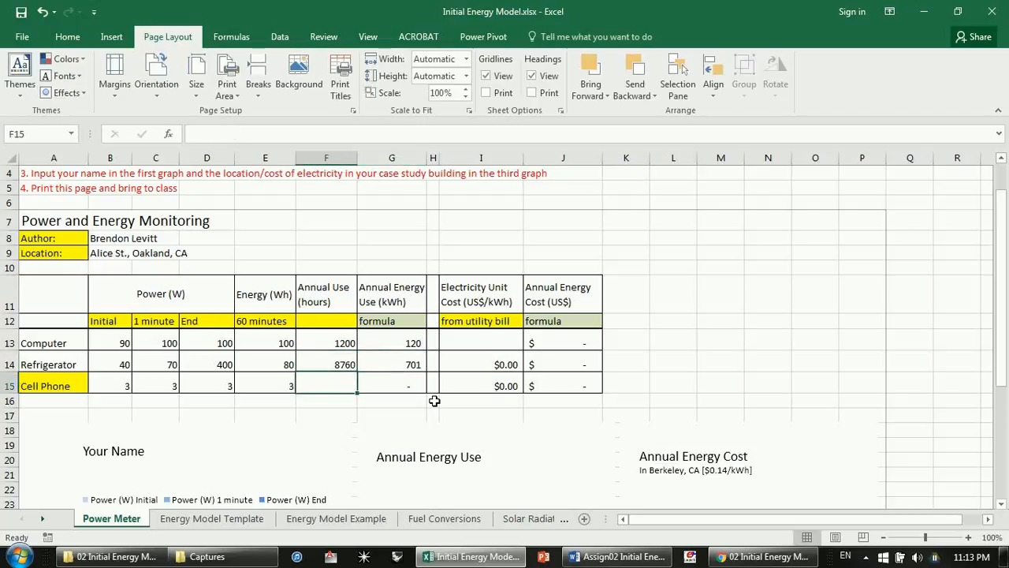
pyautogui.write('=1')
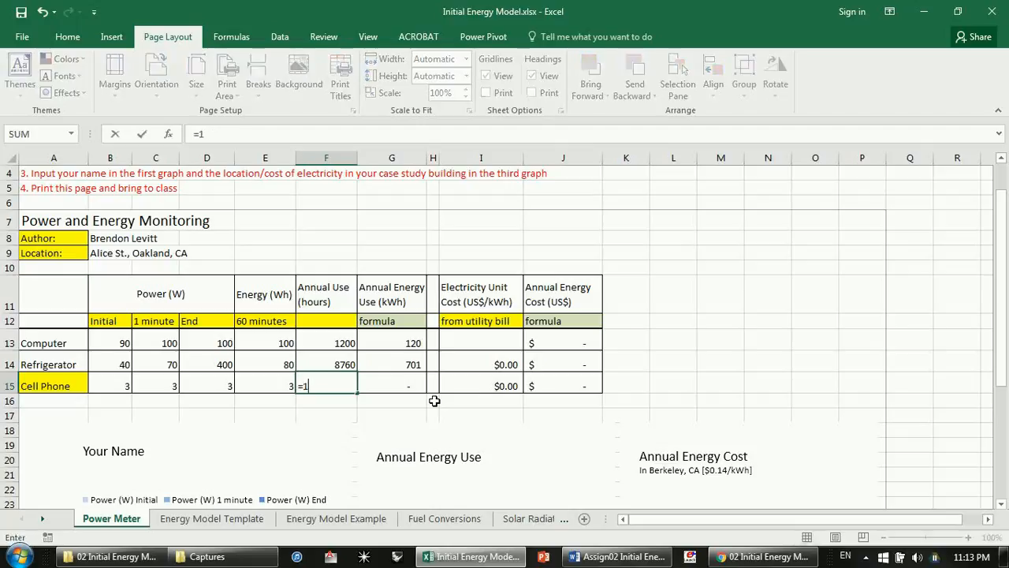
pyautogui.write('0*365')
pyautogui.press('Return')
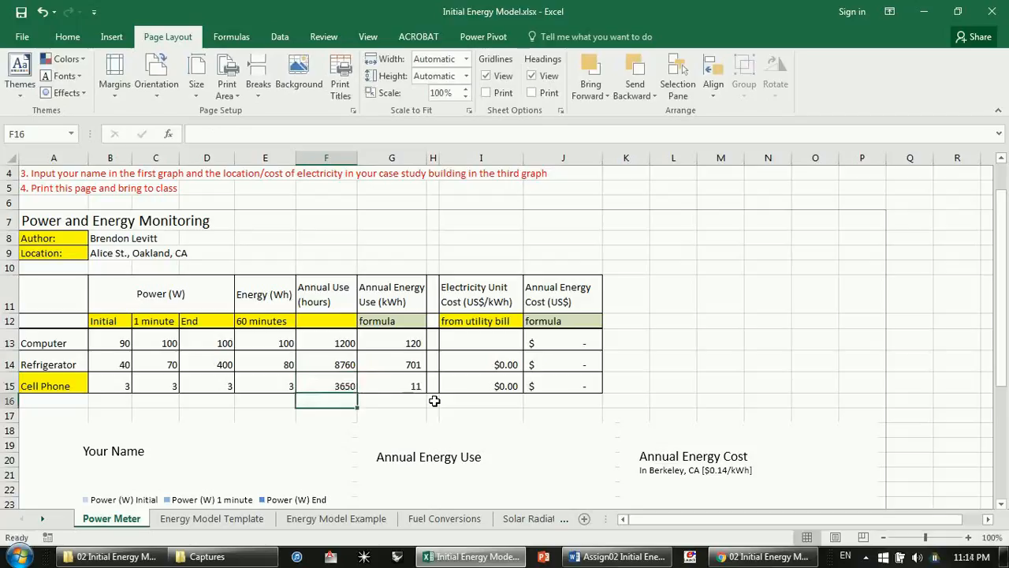
pyautogui.press('Up')
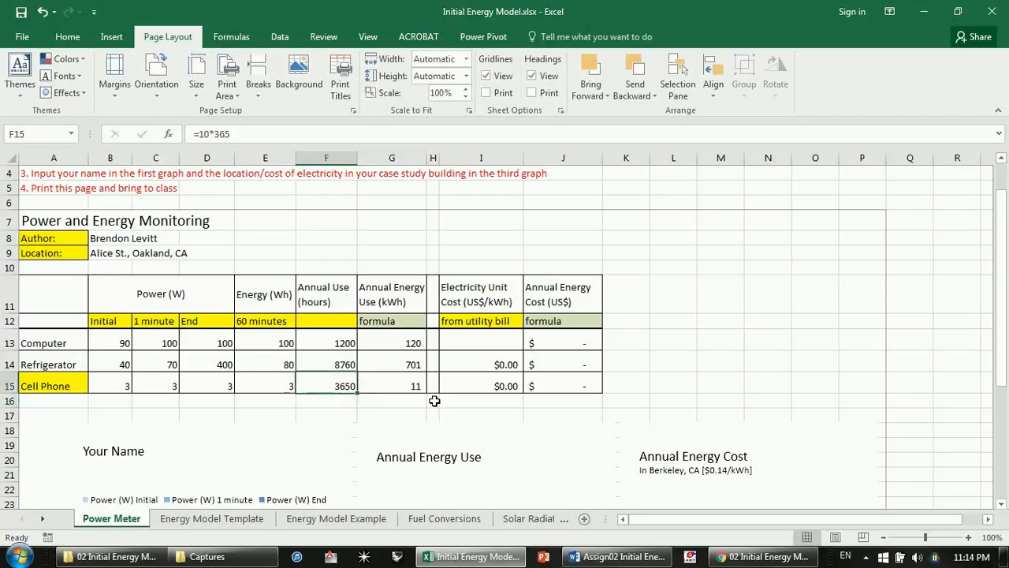
pyautogui.press('Right')
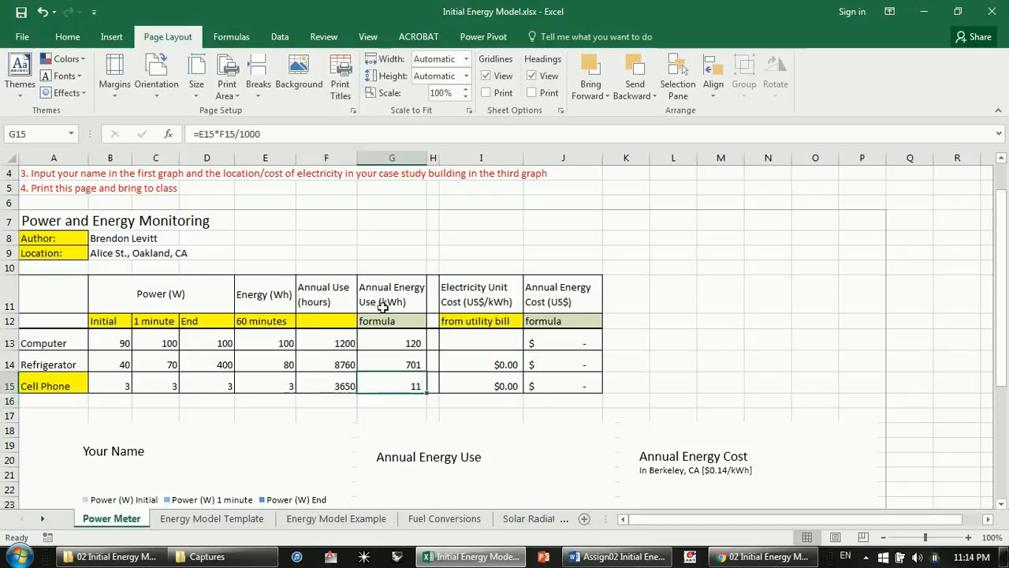
pyautogui.scroll(-4, 380, 308)
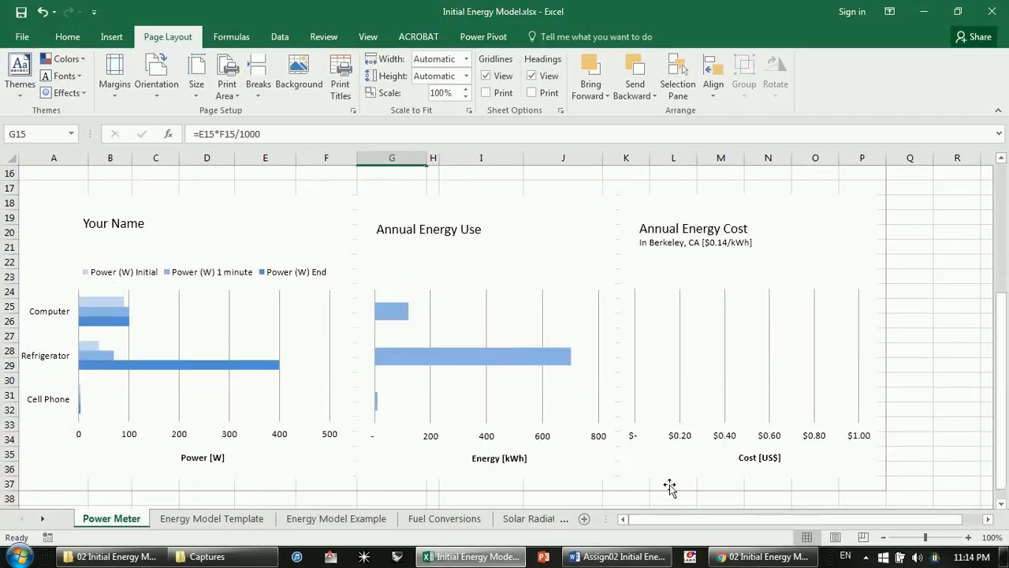
pyautogui.scroll(1, 423, 406)
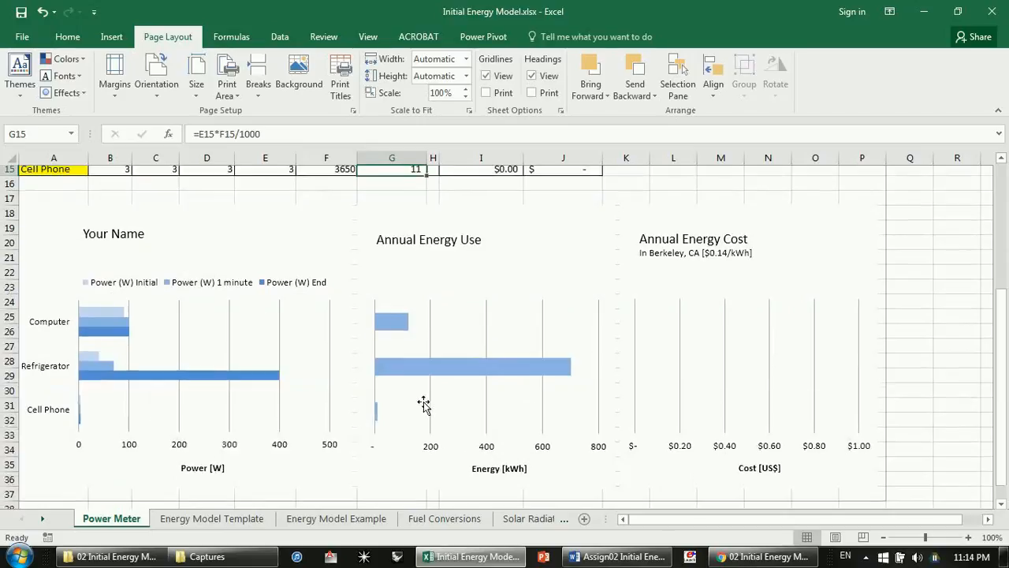
pyautogui.scroll(3, 376, 395)
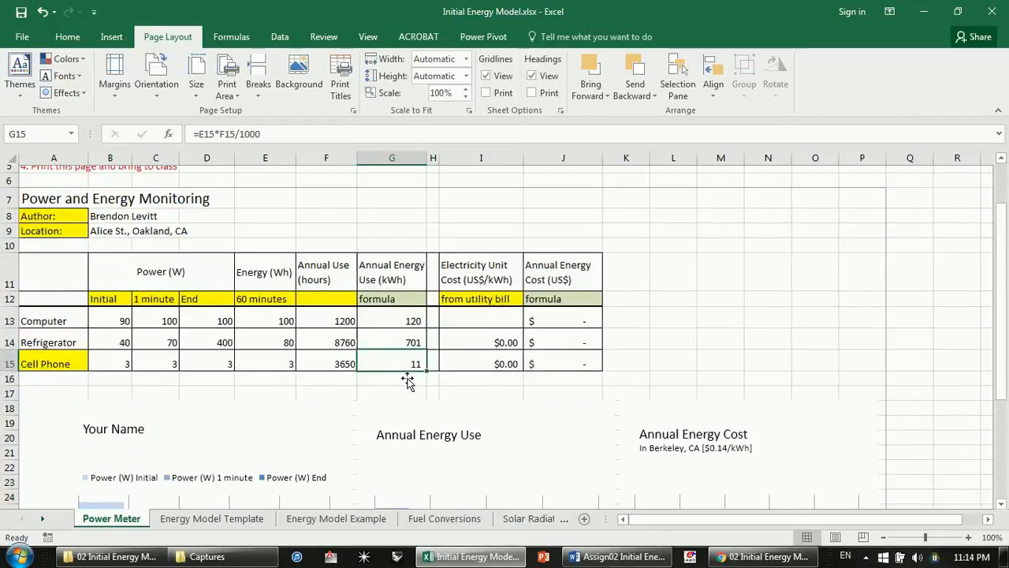
# Step: Enter 0.16 as the Computer's electricity unit cost in cell I13
pyautogui.click(495, 343)
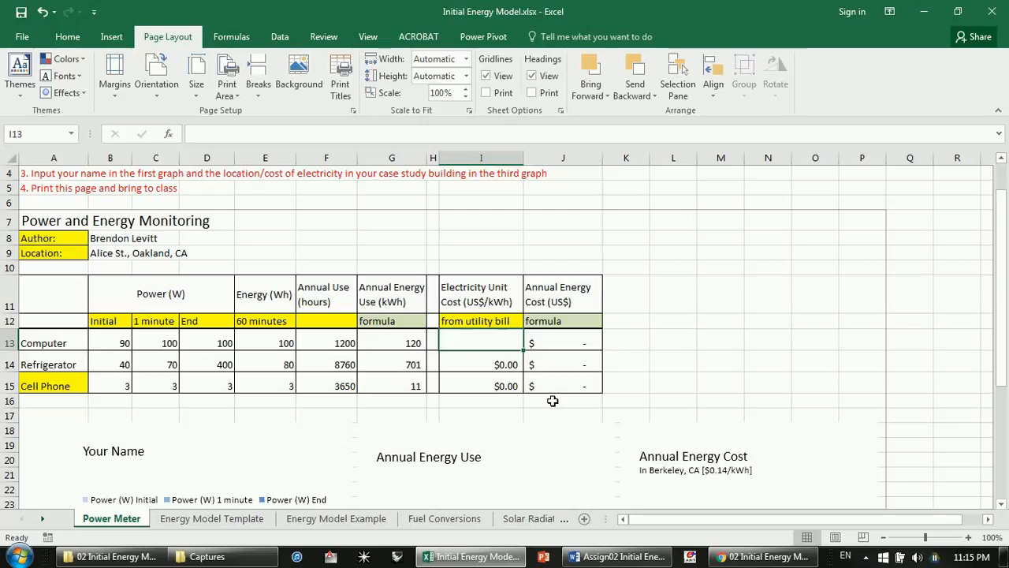
pyautogui.write('0.16')
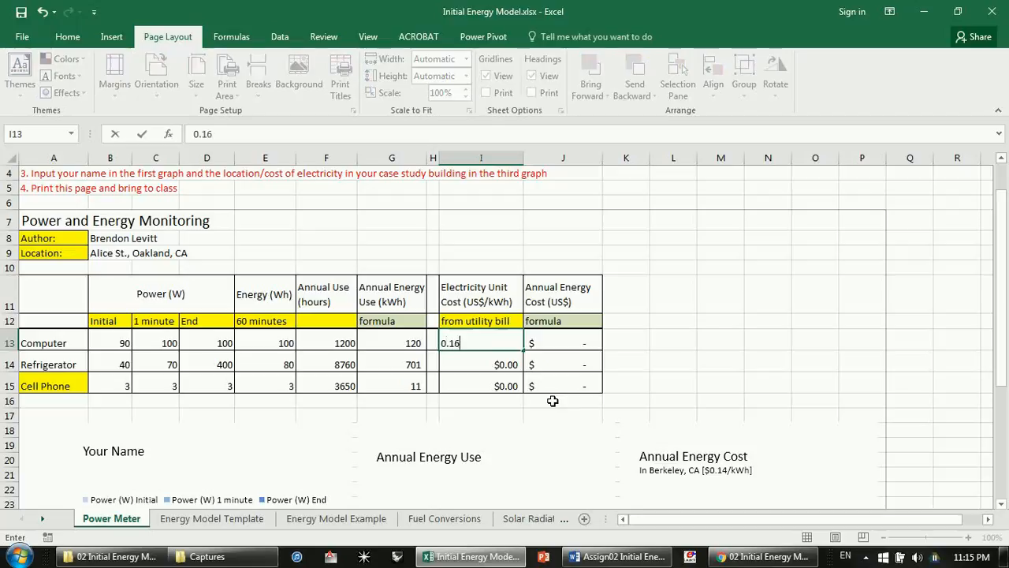
pyautogui.press('Return')
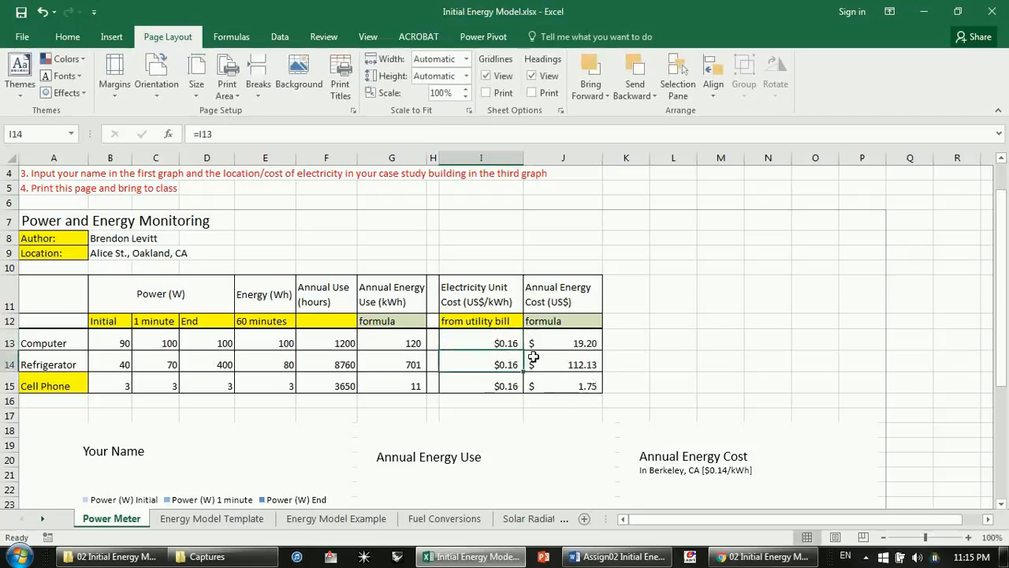
# Step: Examine the unit cost references in I14 and I15 and the annual energy cost formula in J13
pyautogui.click(506, 343)
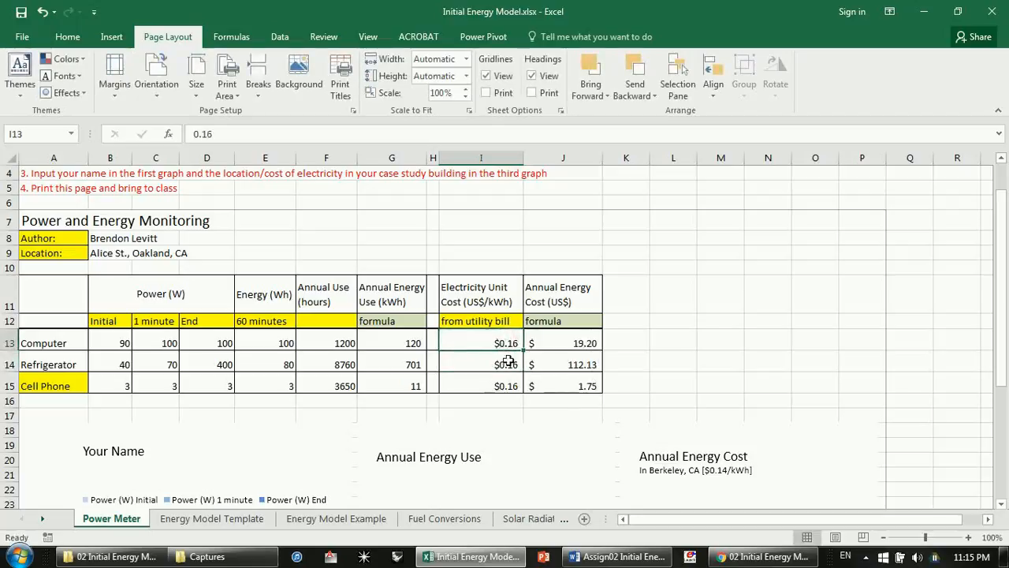
pyautogui.click(506, 362)
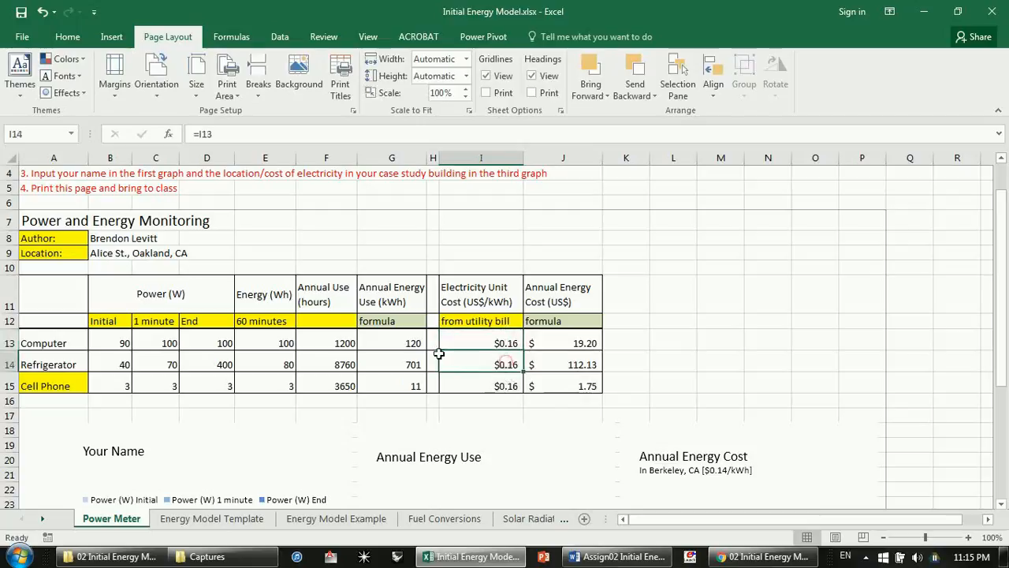
pyautogui.click(239, 134)
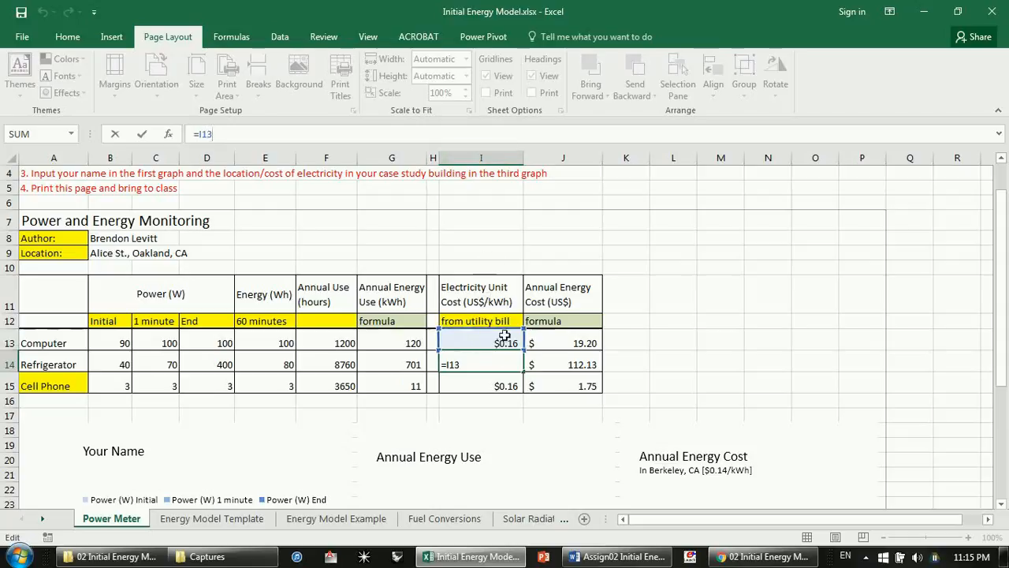
pyautogui.press('Return')
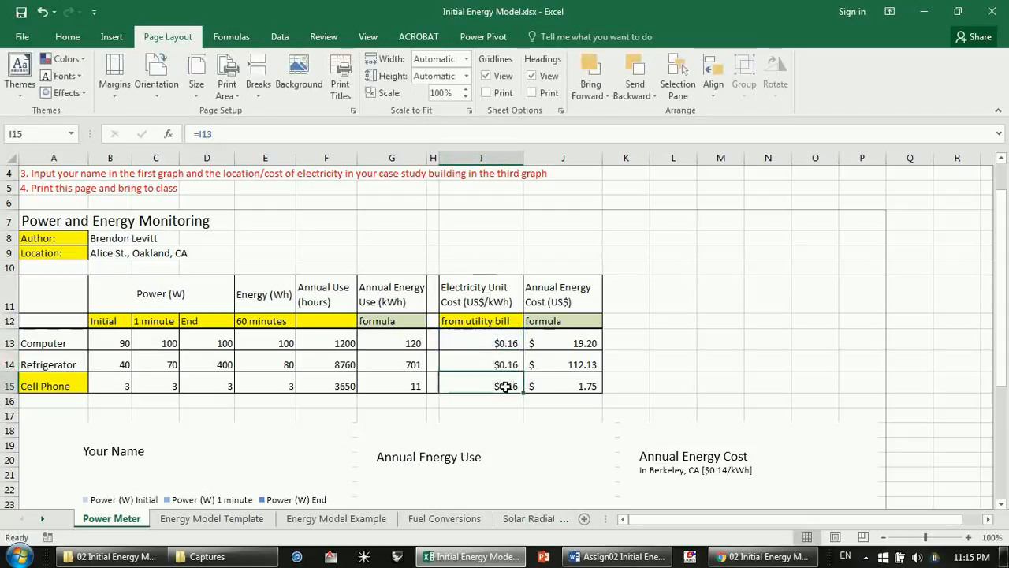
pyautogui.click(230, 131)
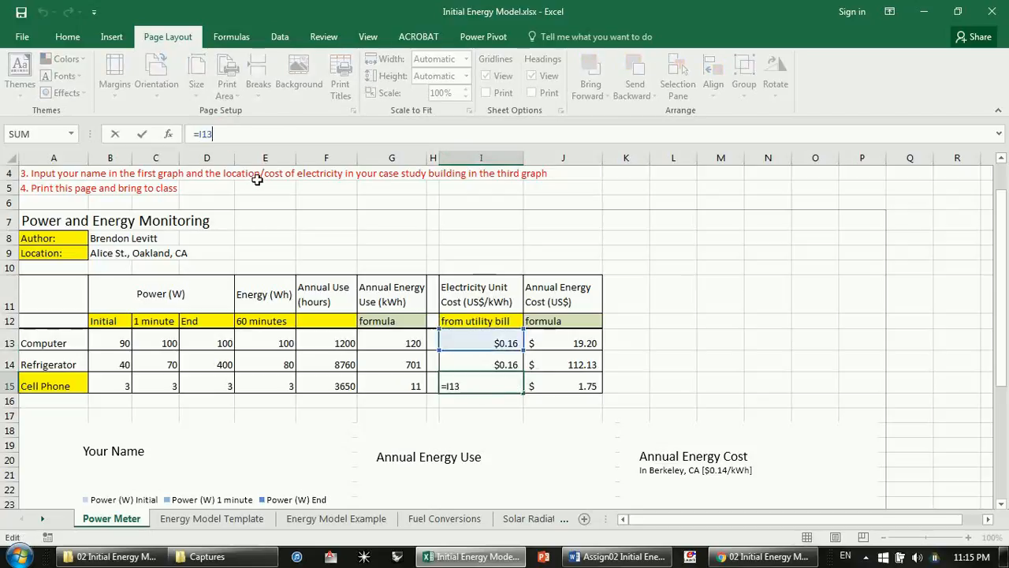
pyautogui.press('Return')
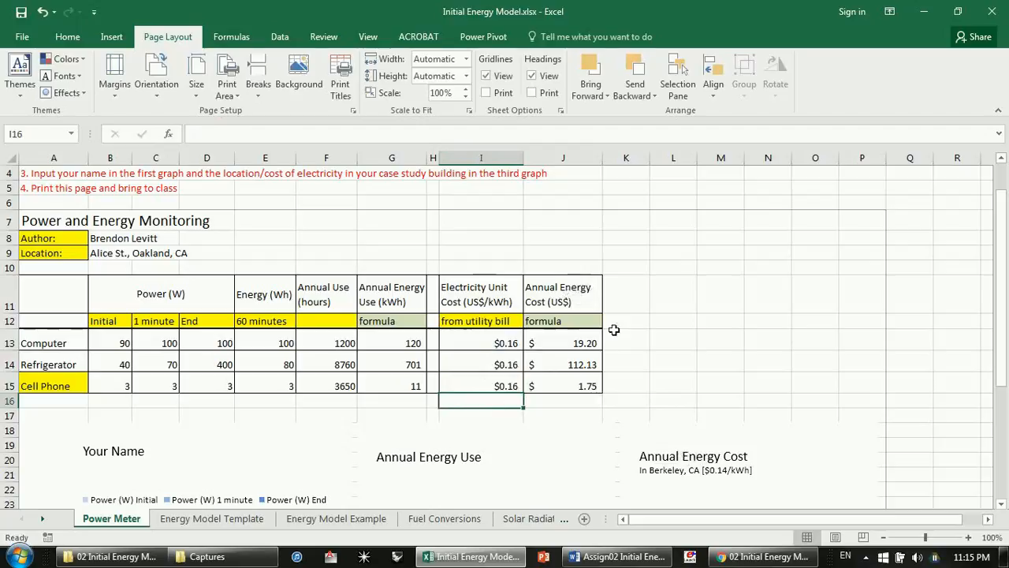
pyautogui.click(583, 344)
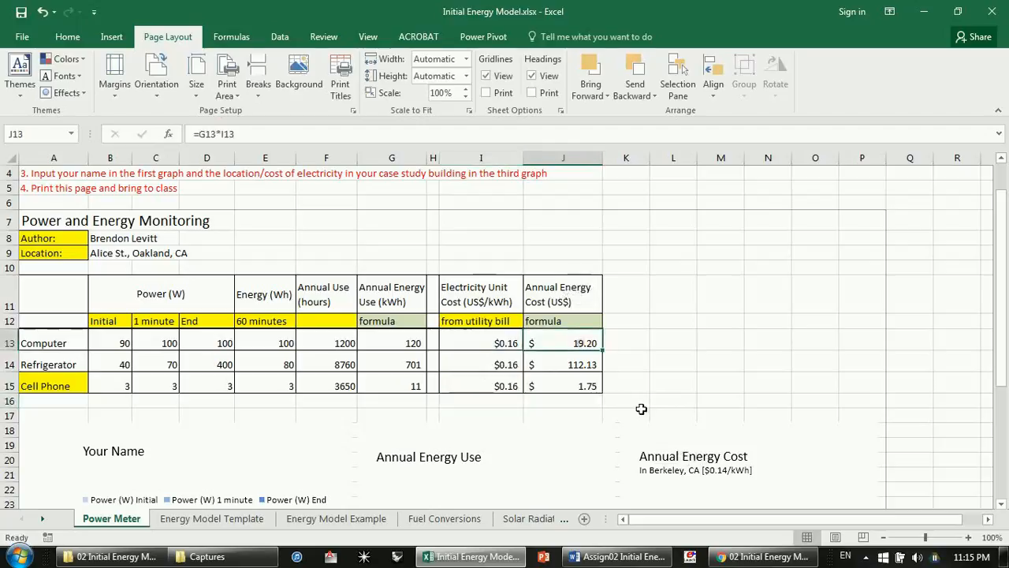
pyautogui.click(245, 134)
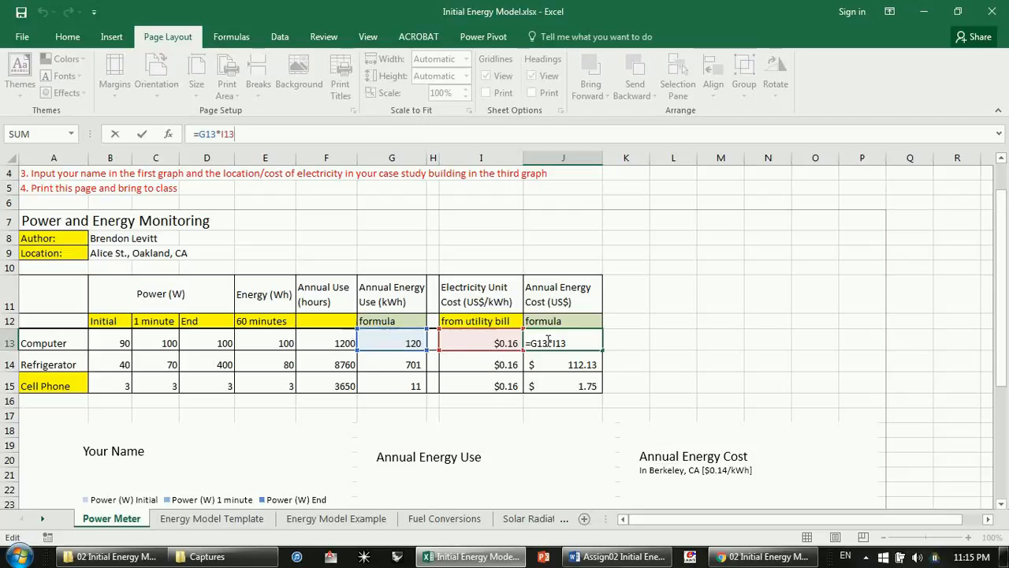
pyautogui.press('Return')
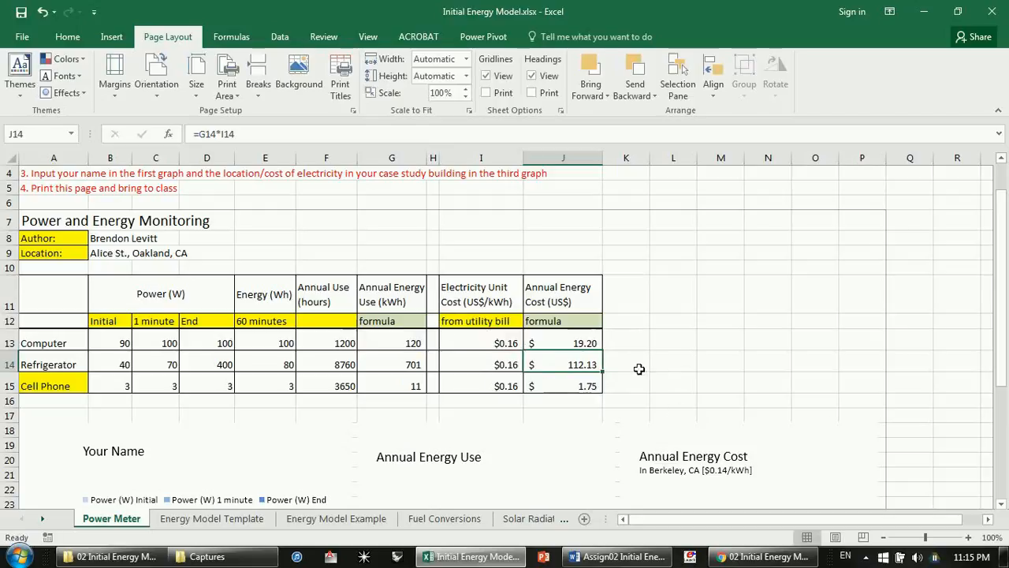
# Step: Replace the Your Name title of the power chart with the author's full name
pyautogui.scroll(-4, 628, 353)
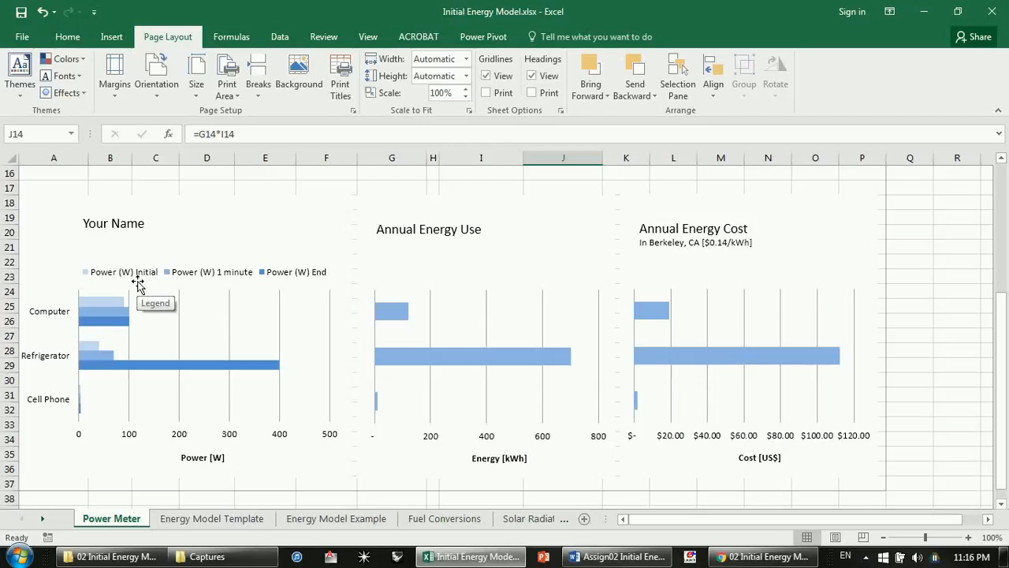
pyautogui.click(90, 222)
pyautogui.moveTo(83, 223); pyautogui.dragTo(108, 225)
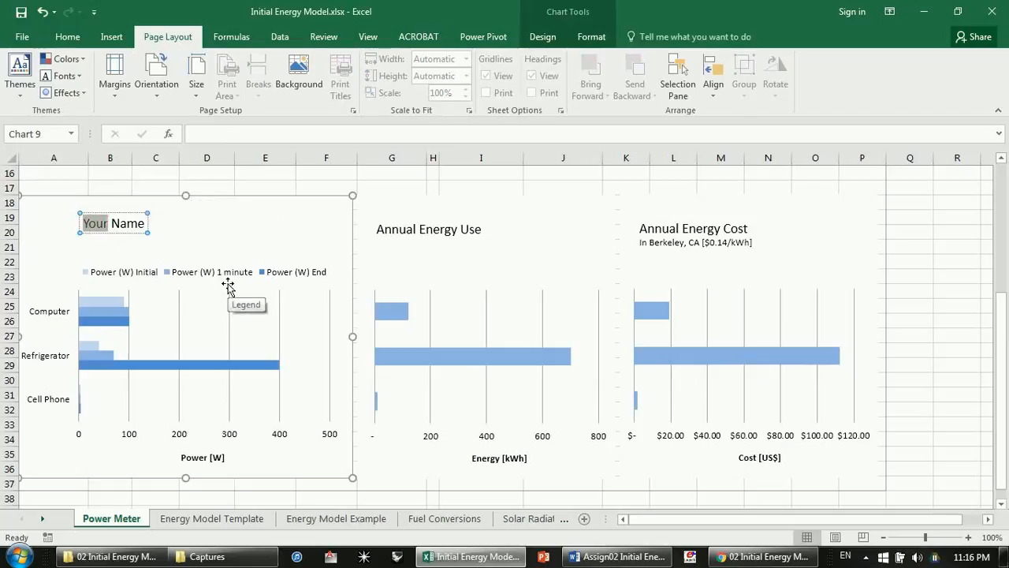
pyautogui.write('Brendon Levitt')
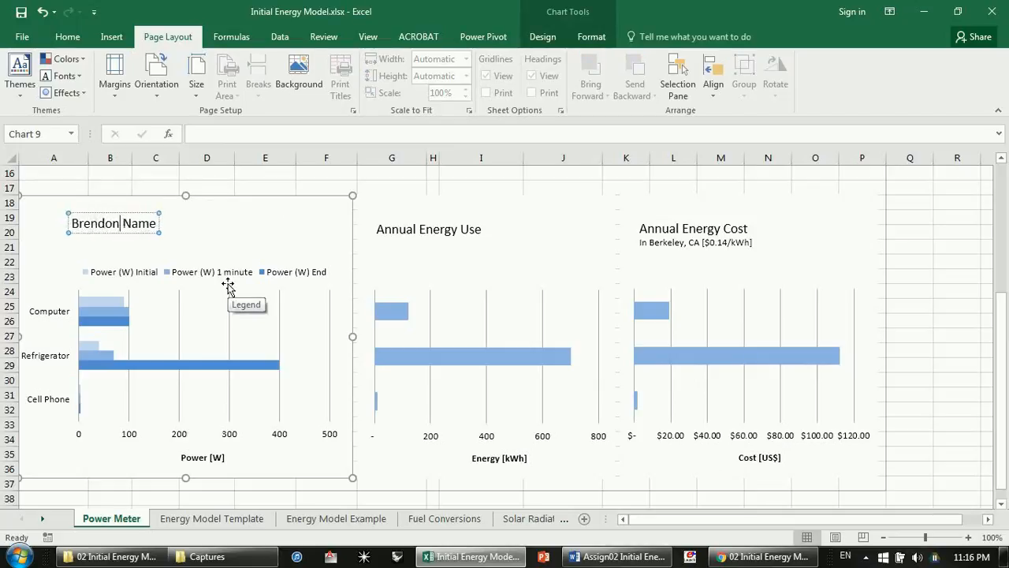
pyautogui.press('Delete')
pyautogui.press('Delete')
pyautogui.press('Delete')
pyautogui.press('Delete')
pyautogui.press('Delete')
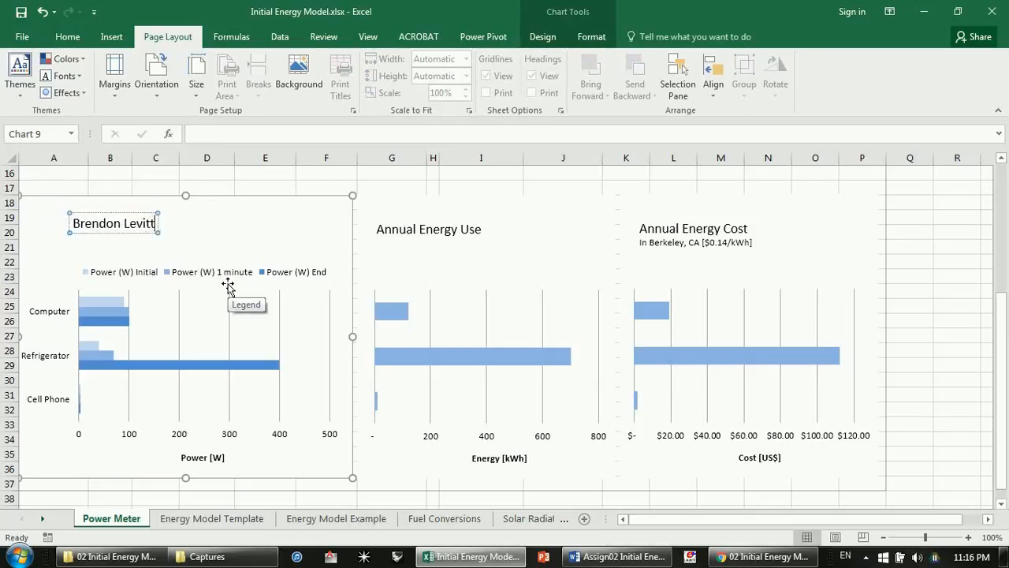
# Step: Change the Annual Energy Cost chart's subtitle to "In Oakland, CA [$0.16/kWh]"
pyautogui.click(723, 244)
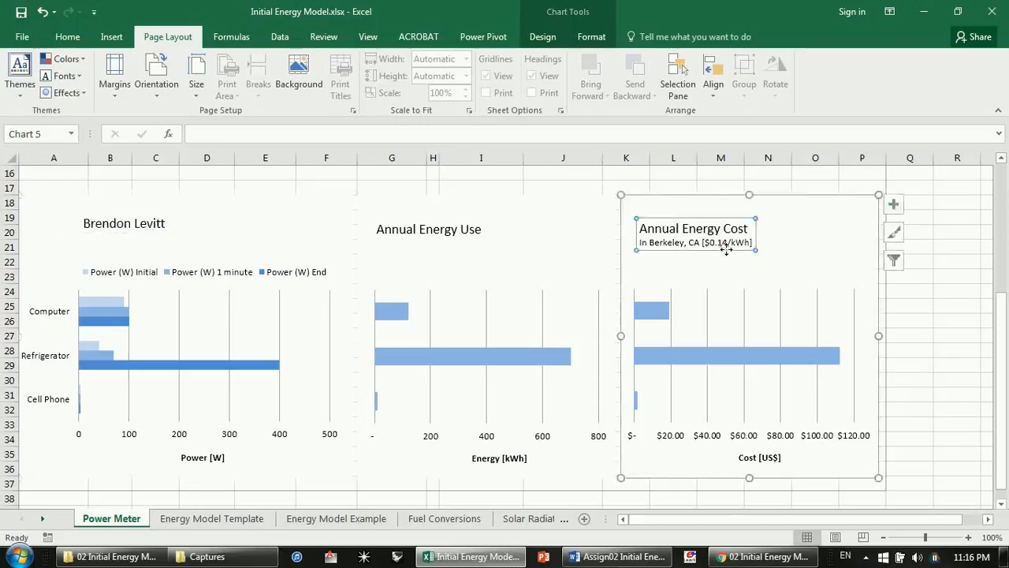
pyautogui.doubleClick(663, 242)
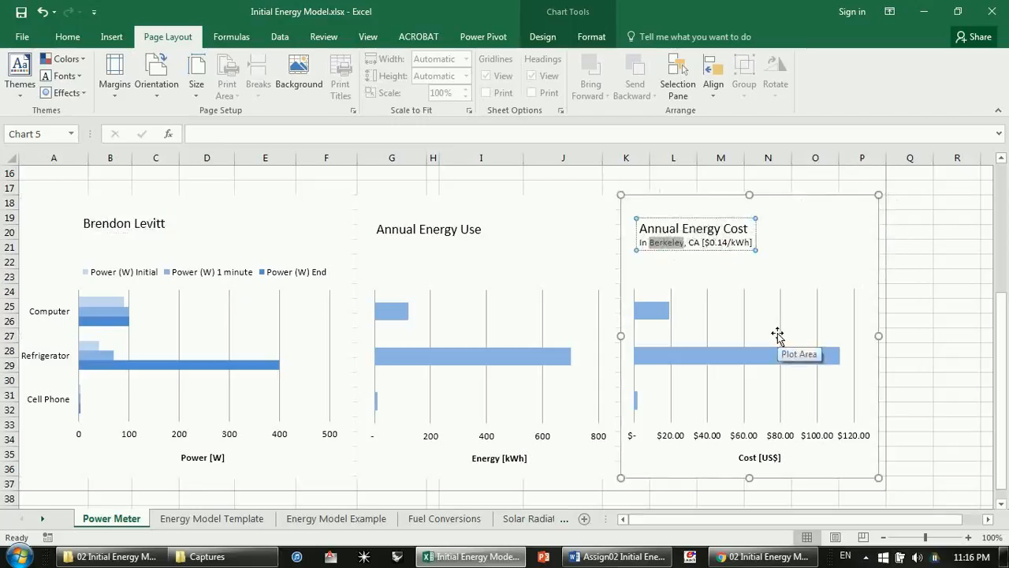
pyautogui.write('Oakland')
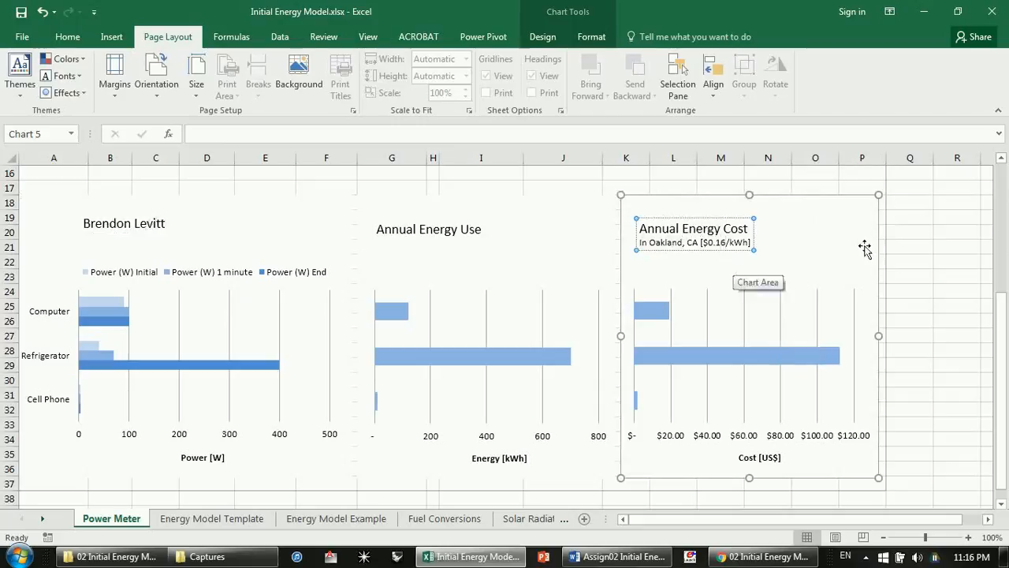
pyautogui.click(898, 263)
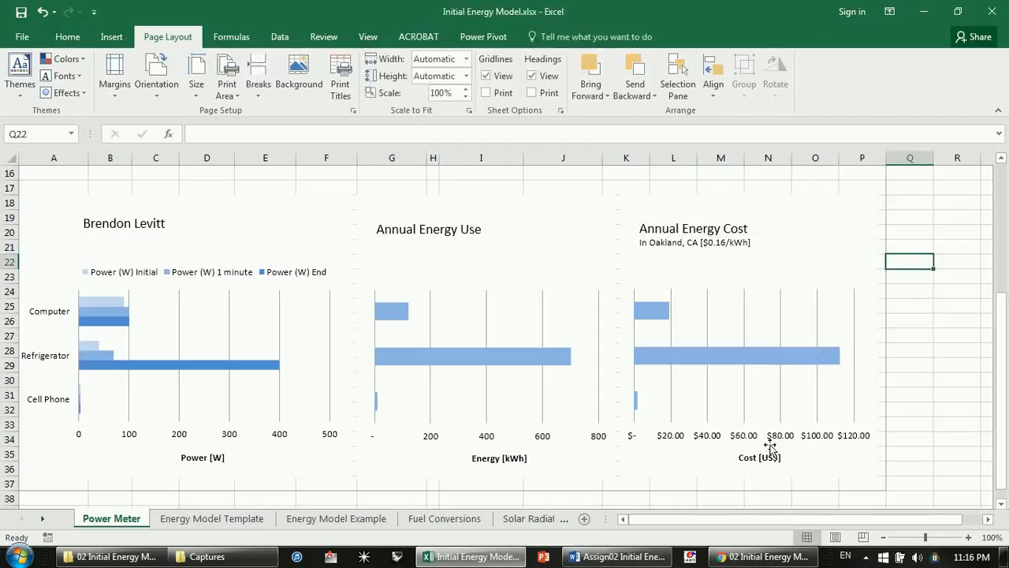
# Step: Review the sheet's author and location entries, data table, charts and instructions for completeness
pyautogui.scroll(3, 218, 323)
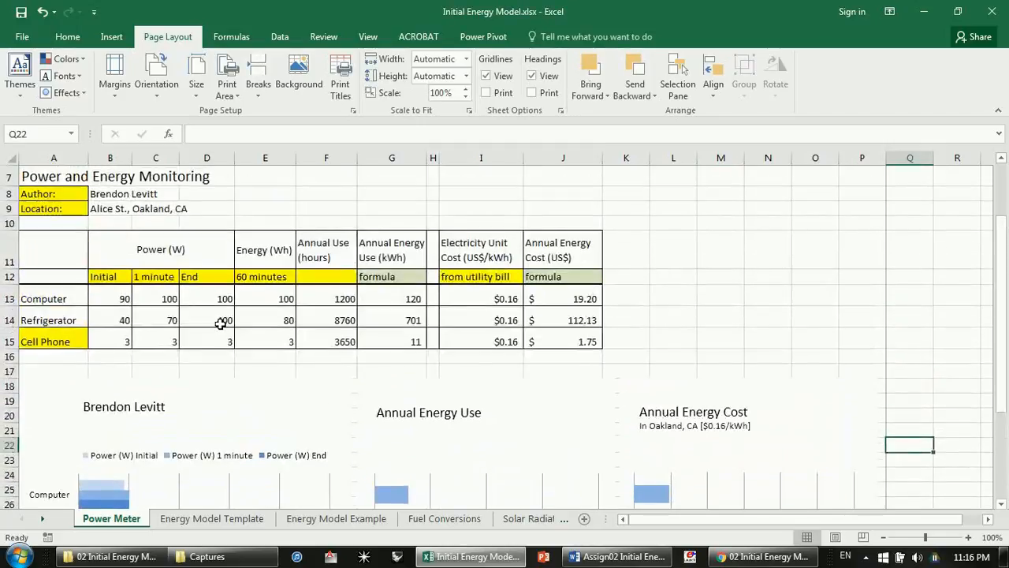
pyautogui.click(31, 212)
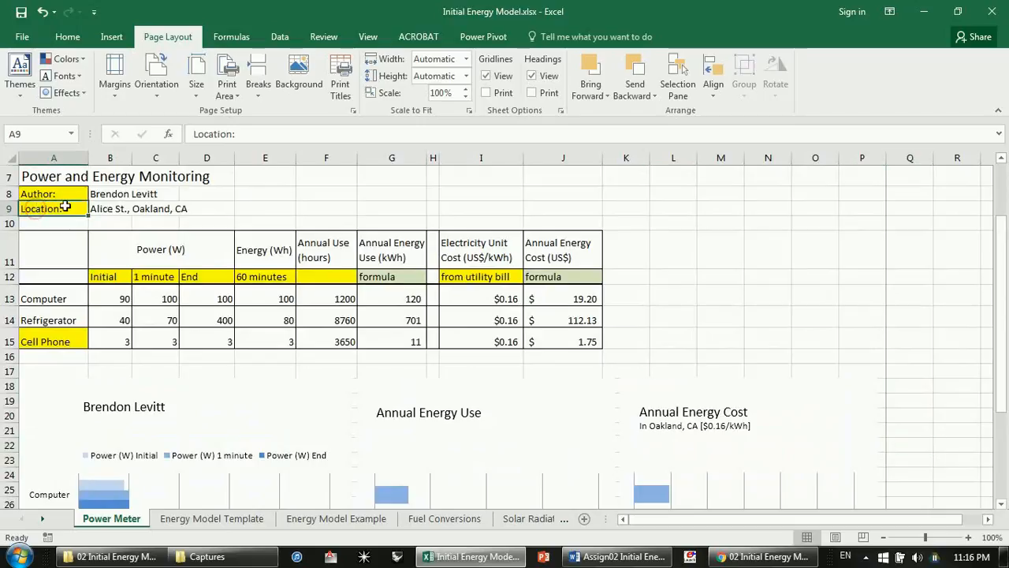
pyautogui.click(93, 209)
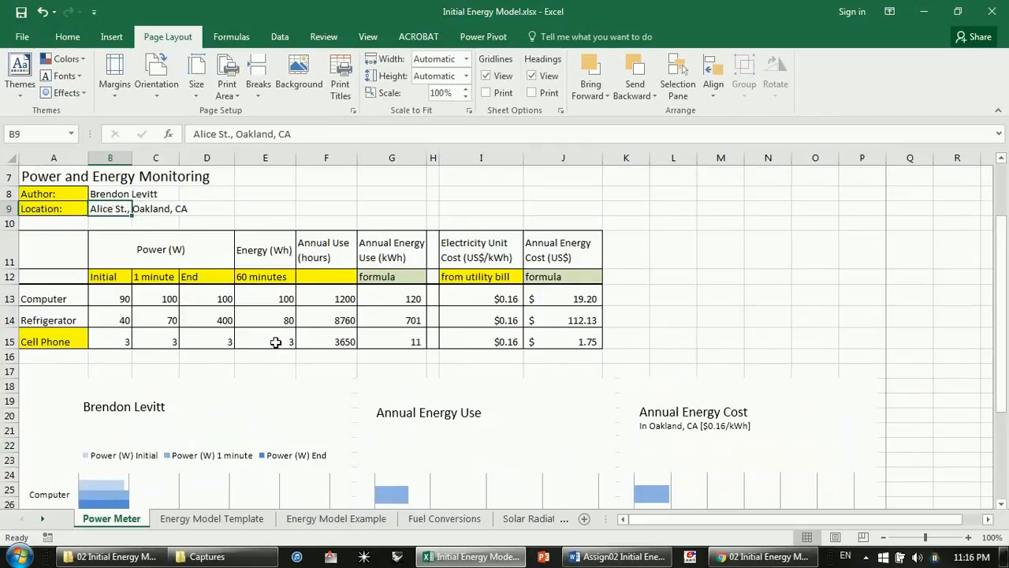
pyautogui.scroll(-1, 276, 343)
pyautogui.scroll(1, 276, 343)
pyautogui.click(883, 538)
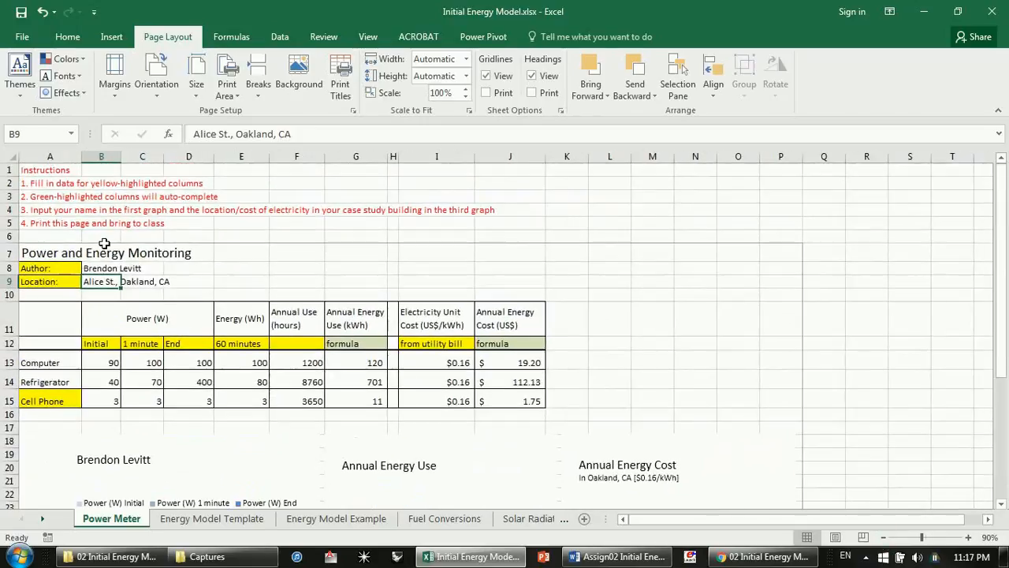
pyautogui.scroll(-6, 247, 260)
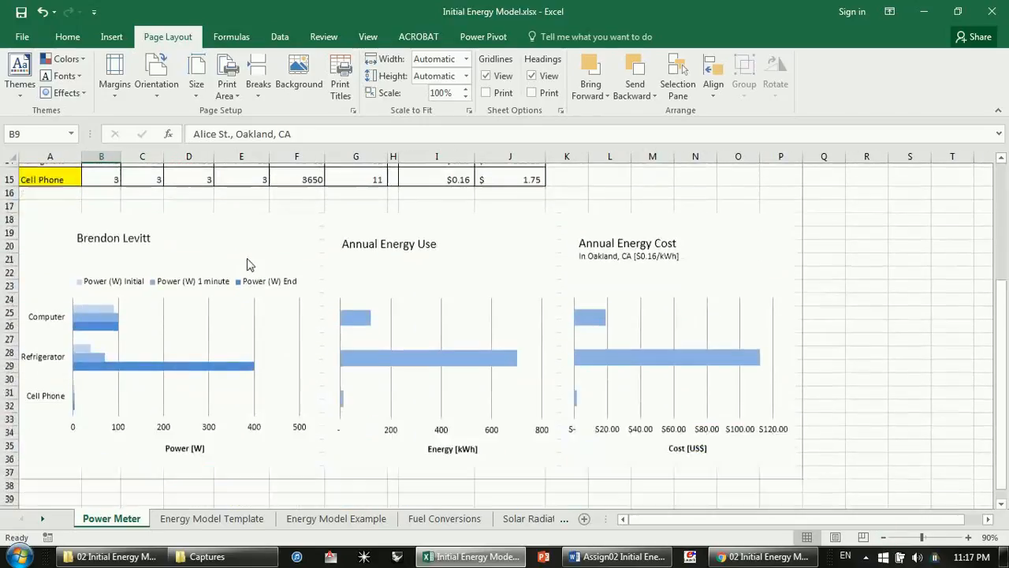
pyautogui.scroll(6, 247, 261)
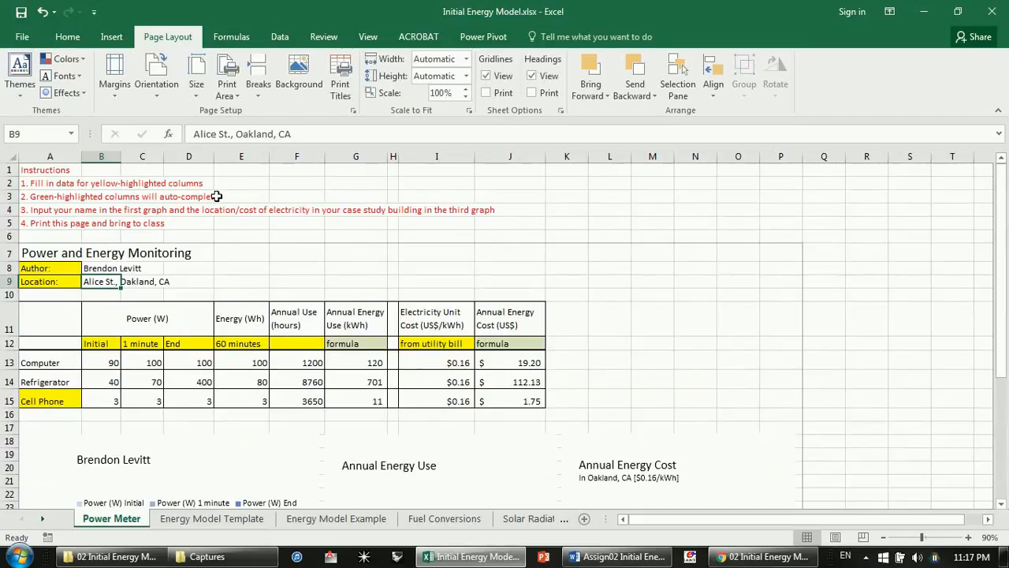
# Step: Preview the Power Meter sheet's printout with Adobe PDF as the printer, and return to the worksheet
pyautogui.click(21, 39)
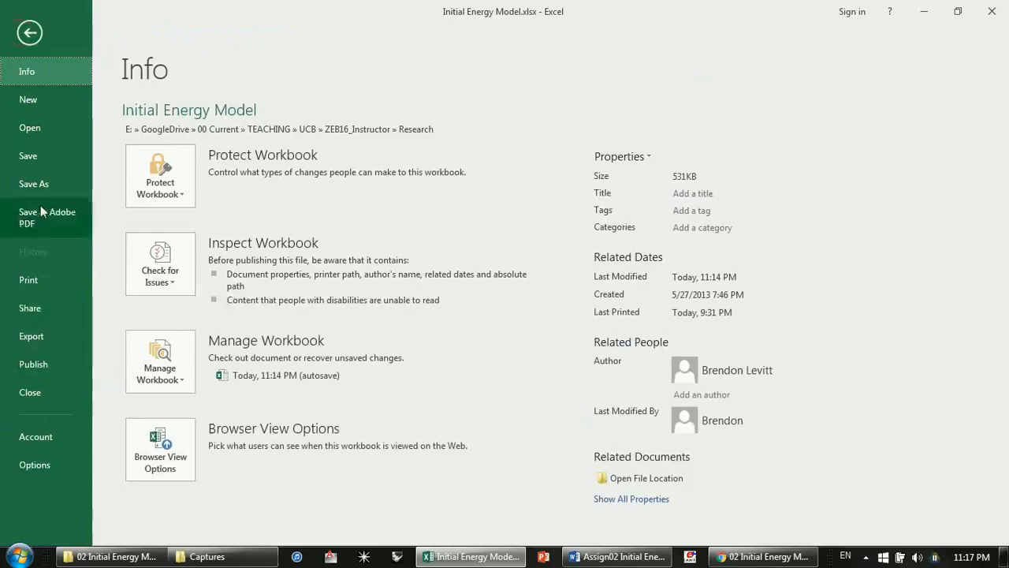
pyautogui.click(29, 282)
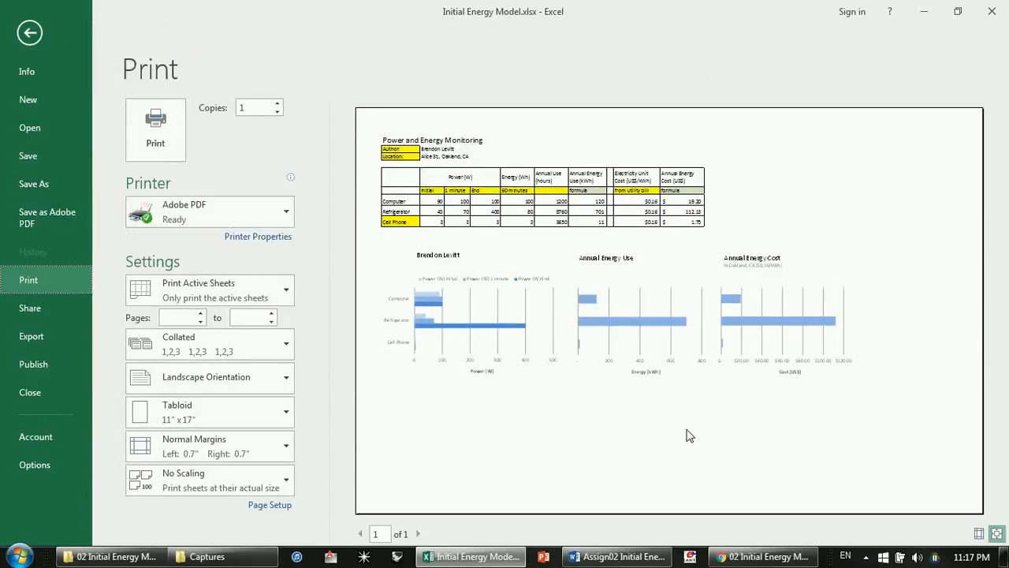
pyautogui.click(268, 213)
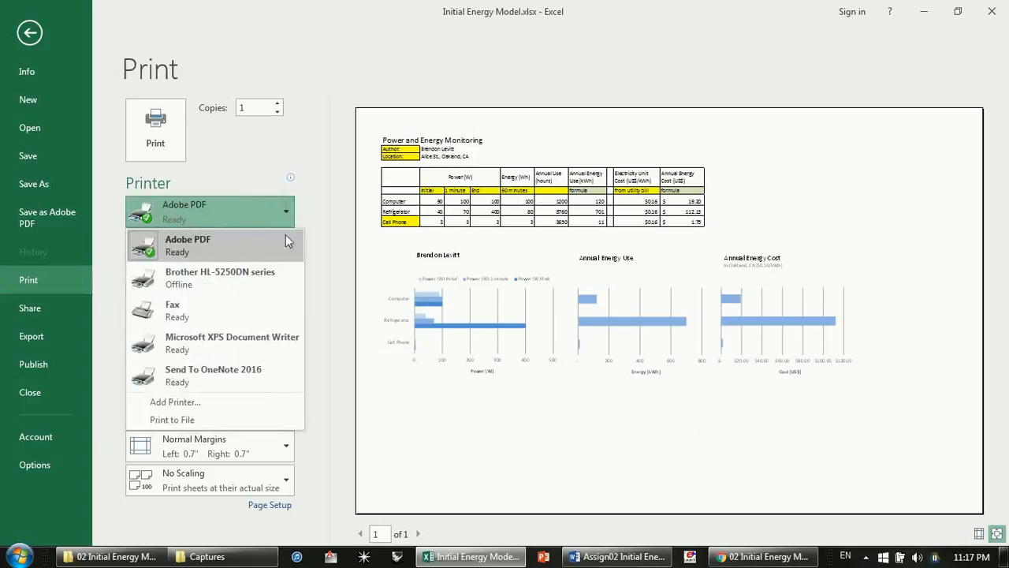
pyautogui.click(232, 253)
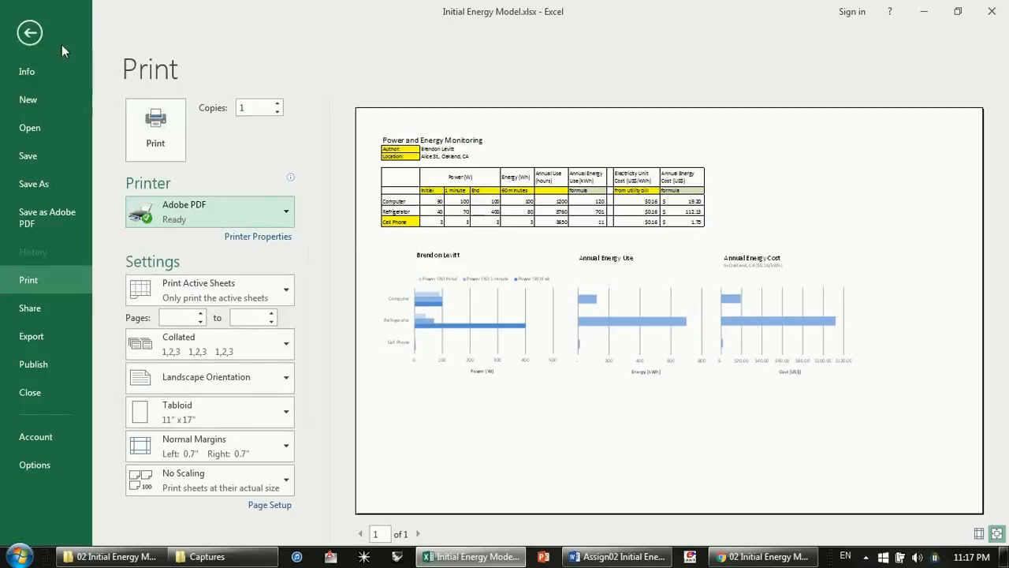
pyautogui.click(29, 32)
pyautogui.click(38, 269)
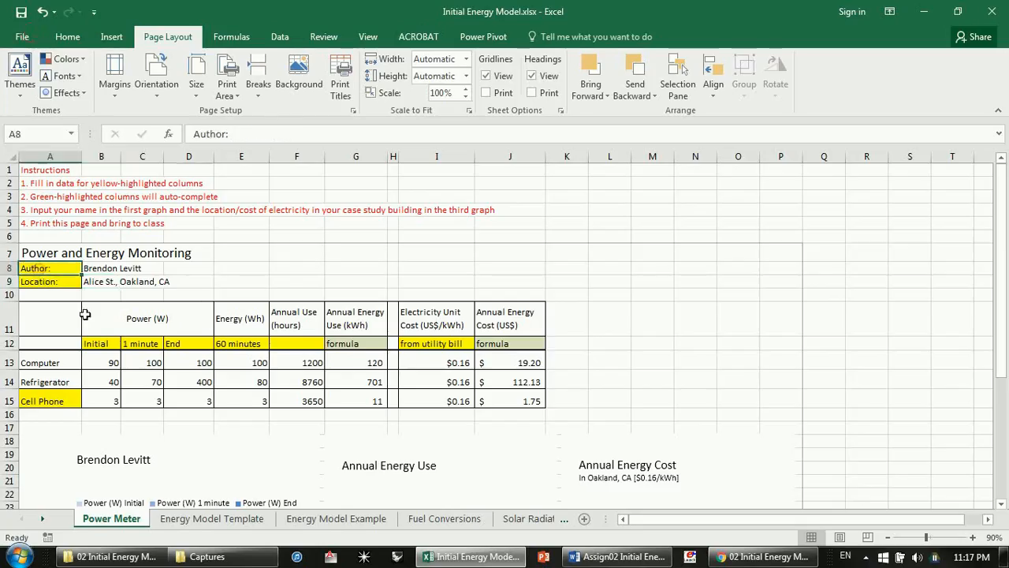
# Step: Remove the fill colour from the author, location and data table range A8:J15
pyautogui.scroll(-1, 207, 302)
pyautogui.moveTo(37, 228); pyautogui.dragTo(529, 363)
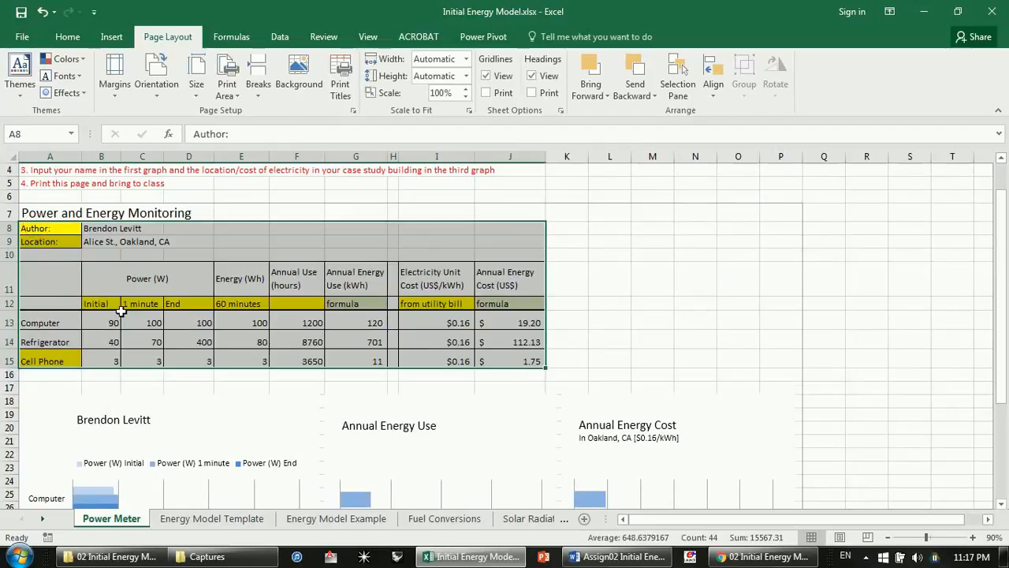
pyautogui.click(38, 228)
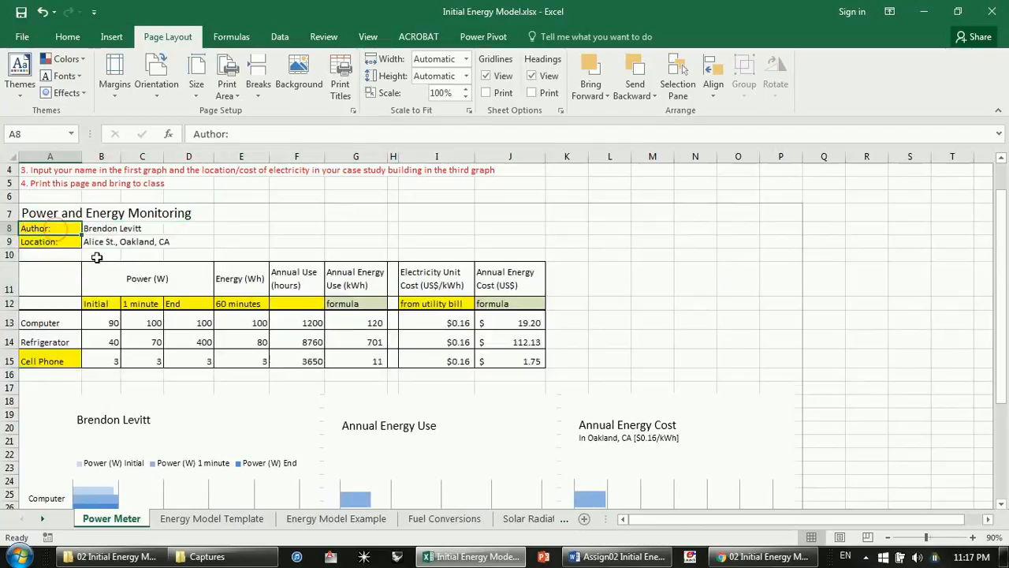
pyautogui.click(68, 37)
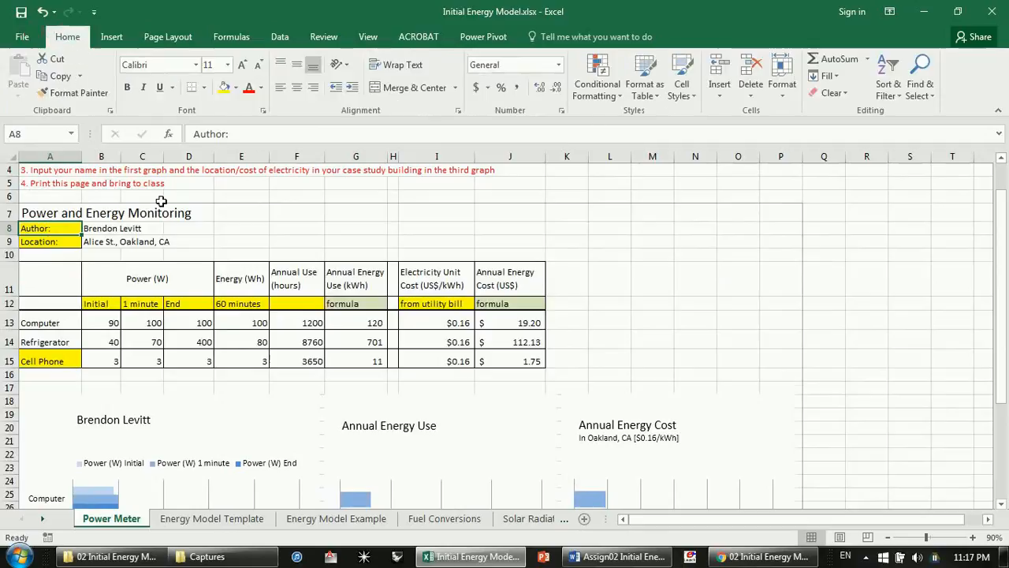
pyautogui.moveTo(45, 228); pyautogui.dragTo(514, 362)
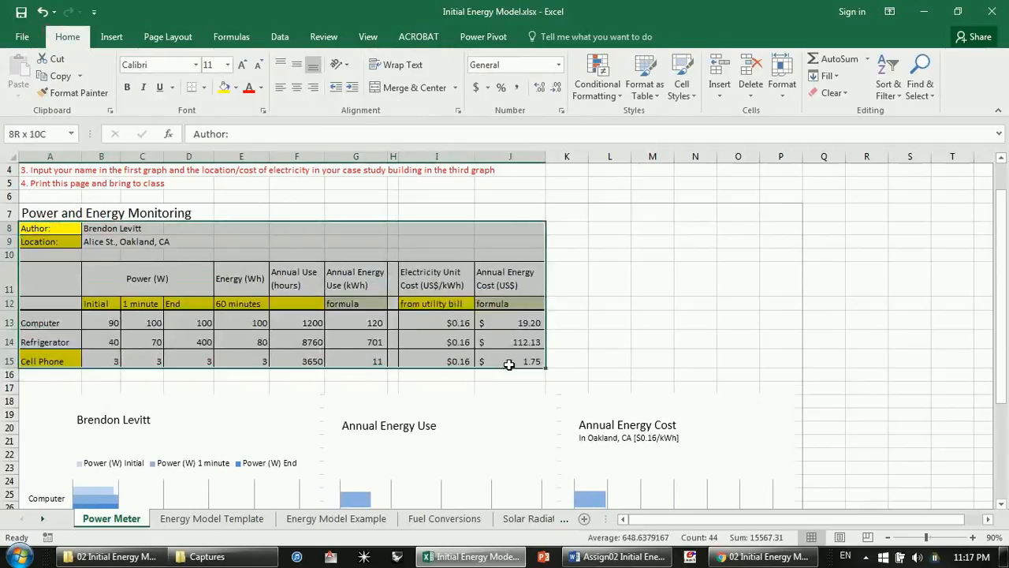
pyautogui.click(236, 88)
pyautogui.click(257, 219)
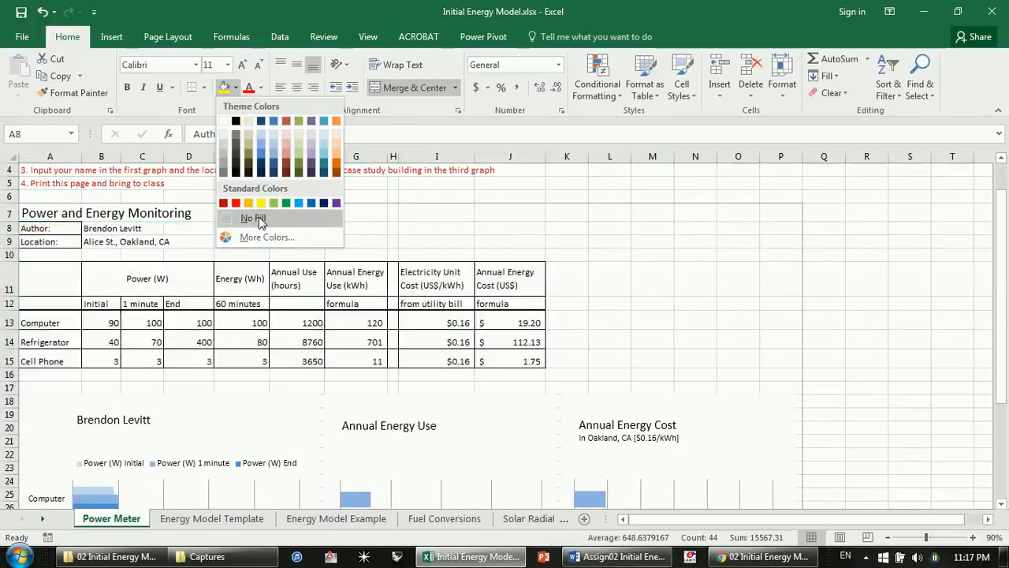
pyautogui.click(607, 278)
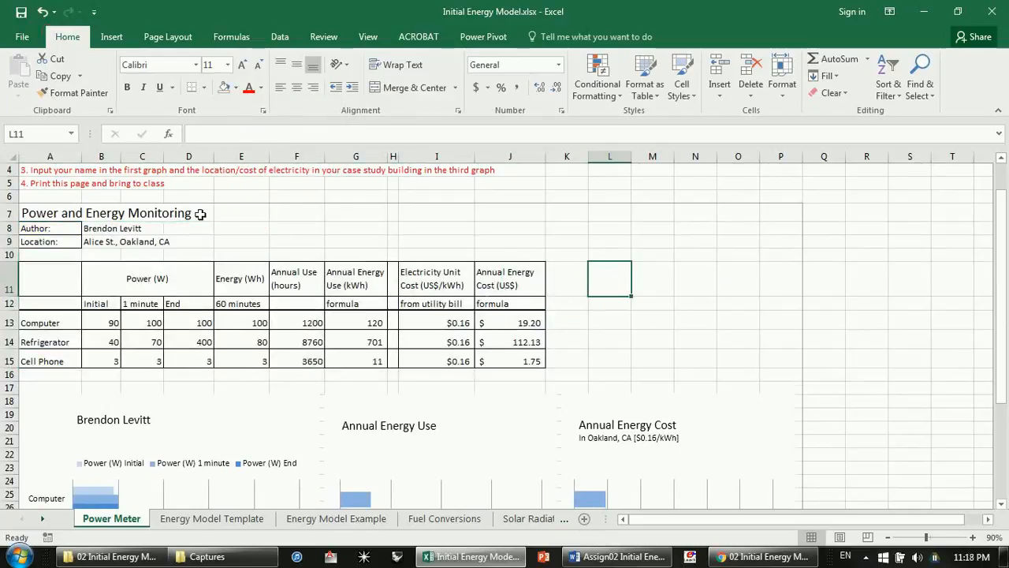
# Step: Print the Power Meter sheet to Adobe PDF as Initial Energy Model.pdf on the Desktop, and close the resulting PDF
pyautogui.click(22, 36)
pyautogui.click(52, 283)
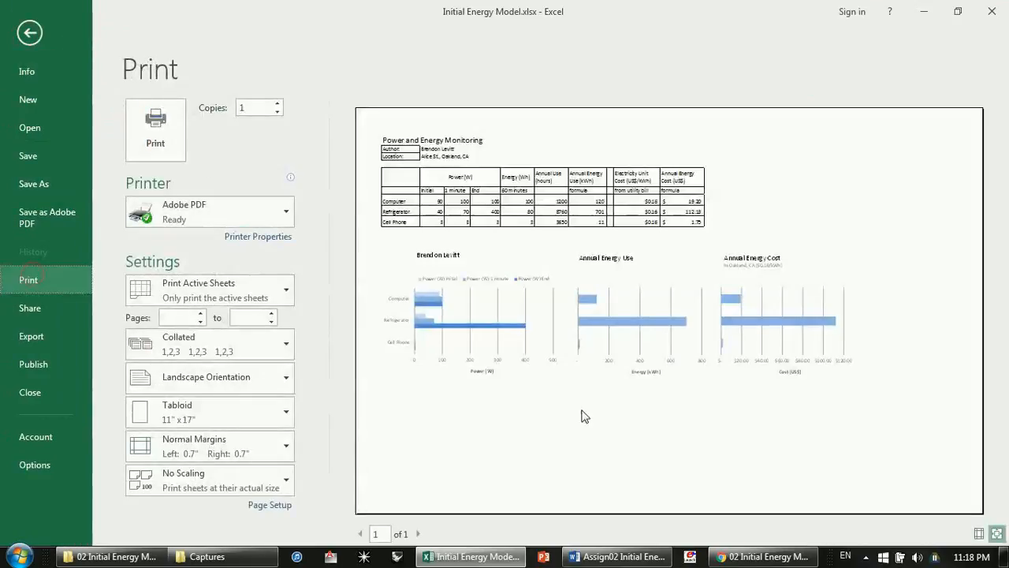
pyautogui.click(154, 130)
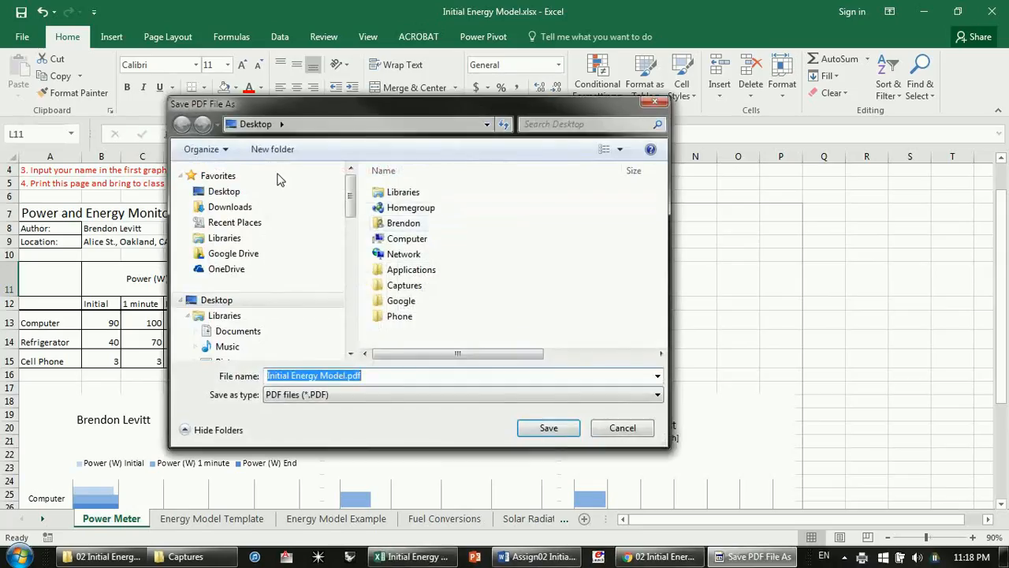
pyautogui.click(225, 191)
pyautogui.click(549, 428)
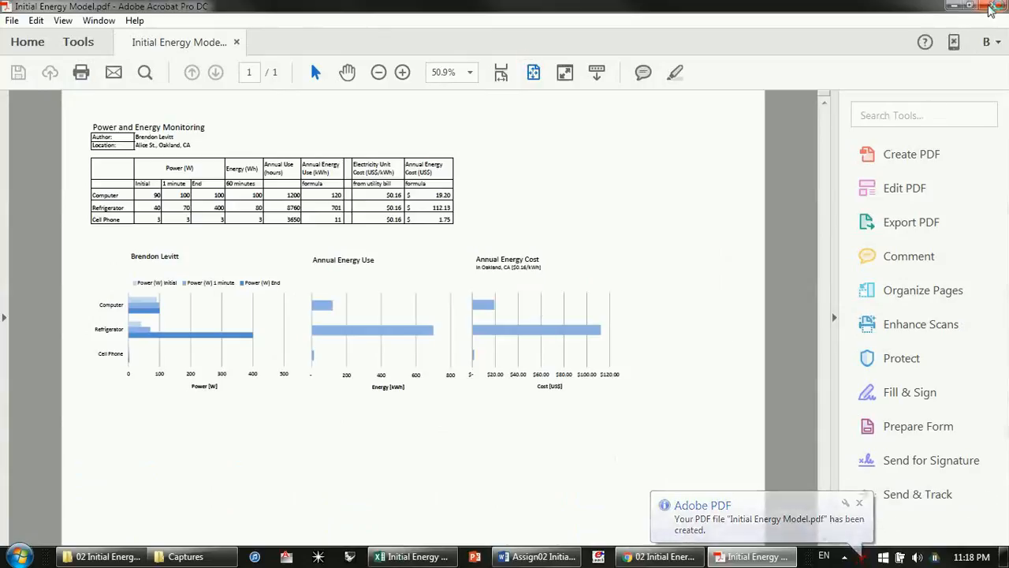
pyautogui.click(991, 7)
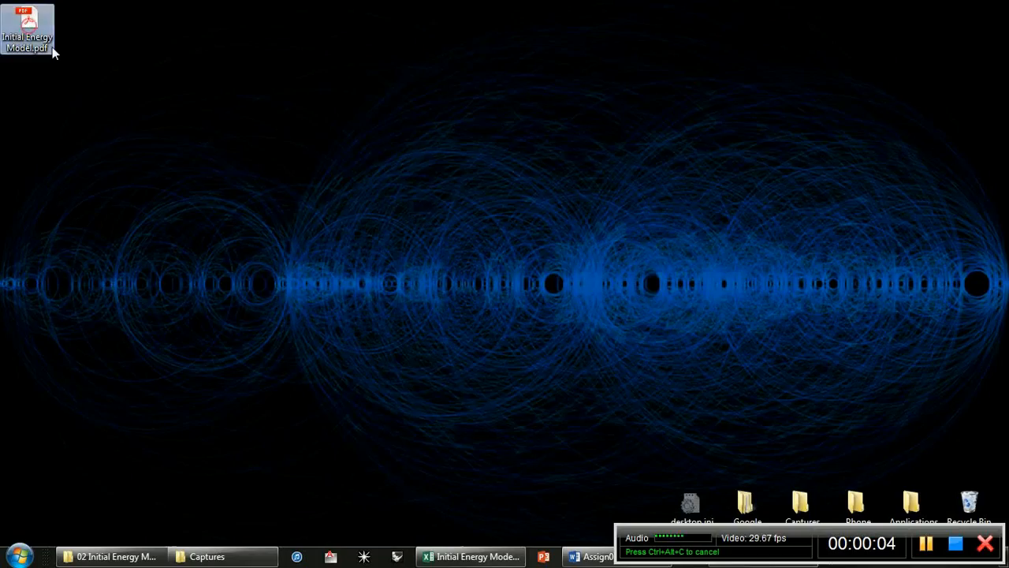
# Step: Rename the Initial Energy Model PDF on the desktop to the author's full name followed by "_02A Power Monitoring"
pyautogui.click(44, 46)
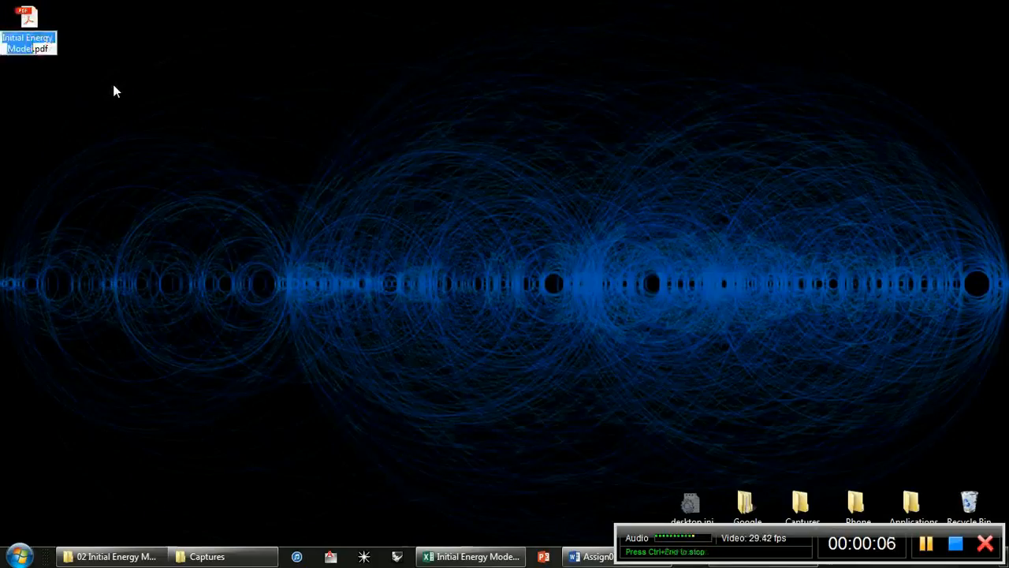
pyautogui.write('Brendon Levitt_')
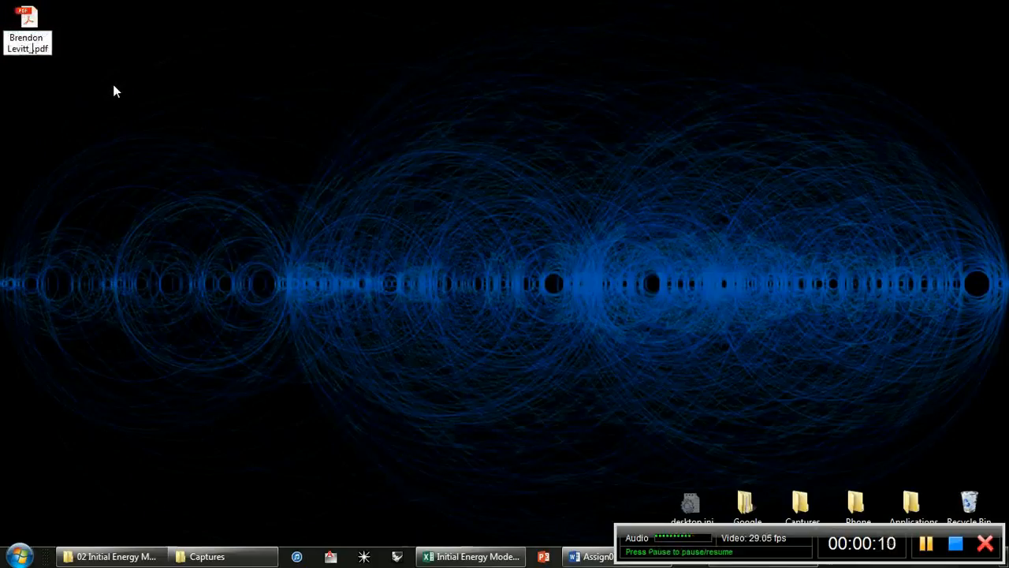
pyautogui.write('02')
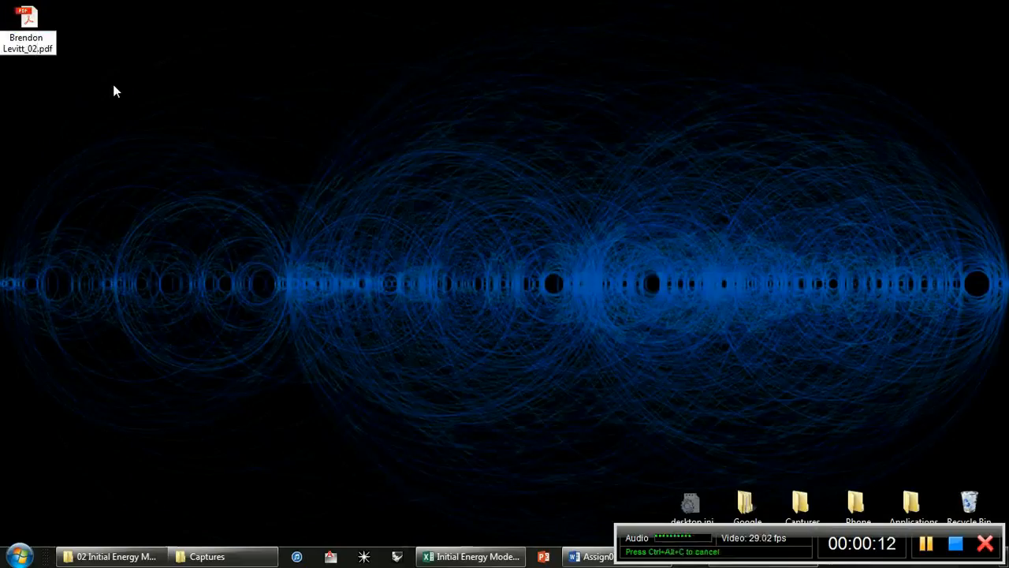
pyautogui.write('A')
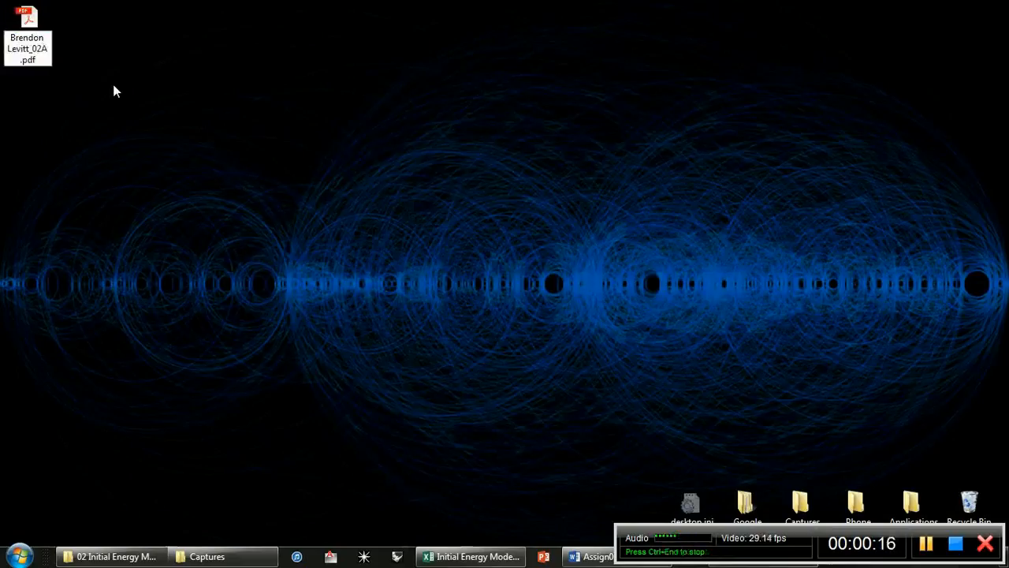
pyautogui.write(' Power Montio')
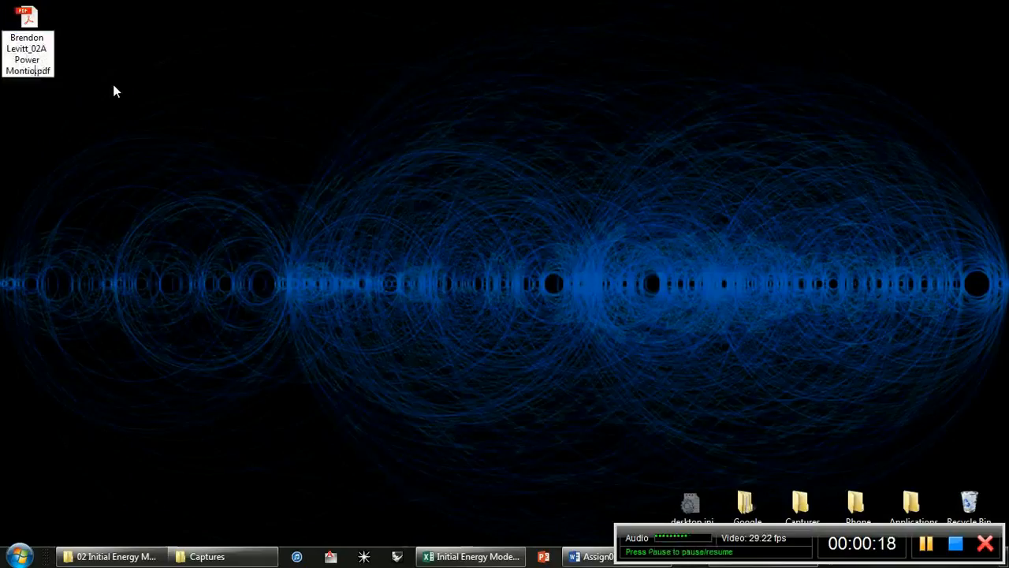
pyautogui.write('ring')
pyautogui.press('BackSpace')
pyautogui.press('BackSpace')
pyautogui.press('BackSpace')
pyautogui.press('BackSpace')
pyautogui.press('BackSpace')
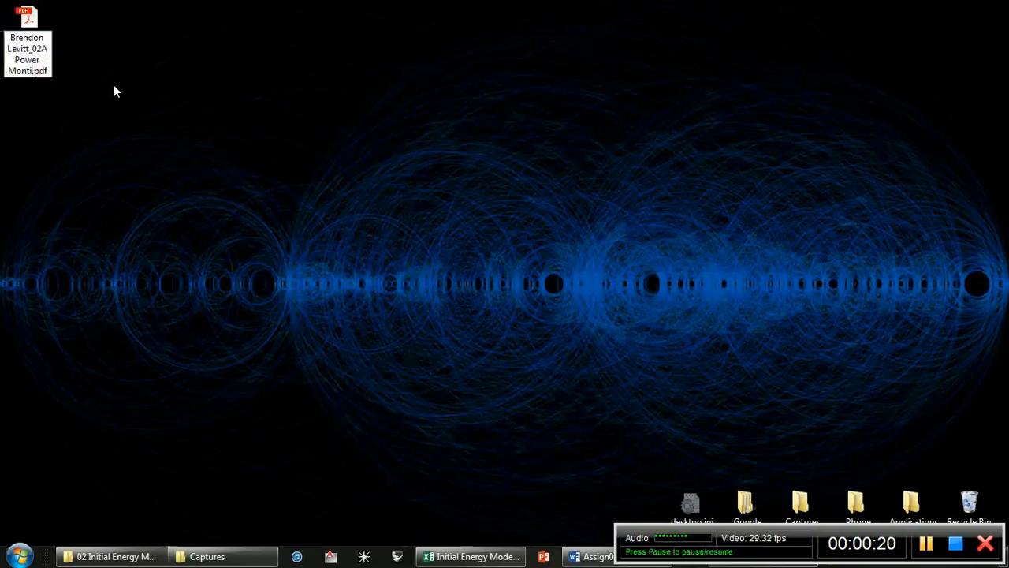
pyautogui.press('BackSpace')
pyautogui.press('BackSpace')
pyautogui.write('i')
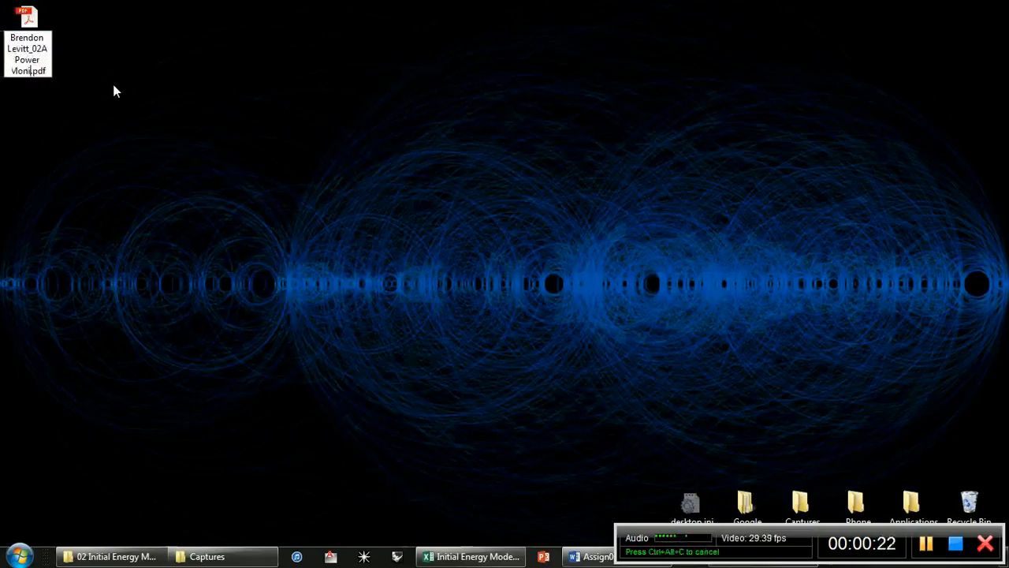
pyautogui.write('toring')
pyautogui.click(156, 78)
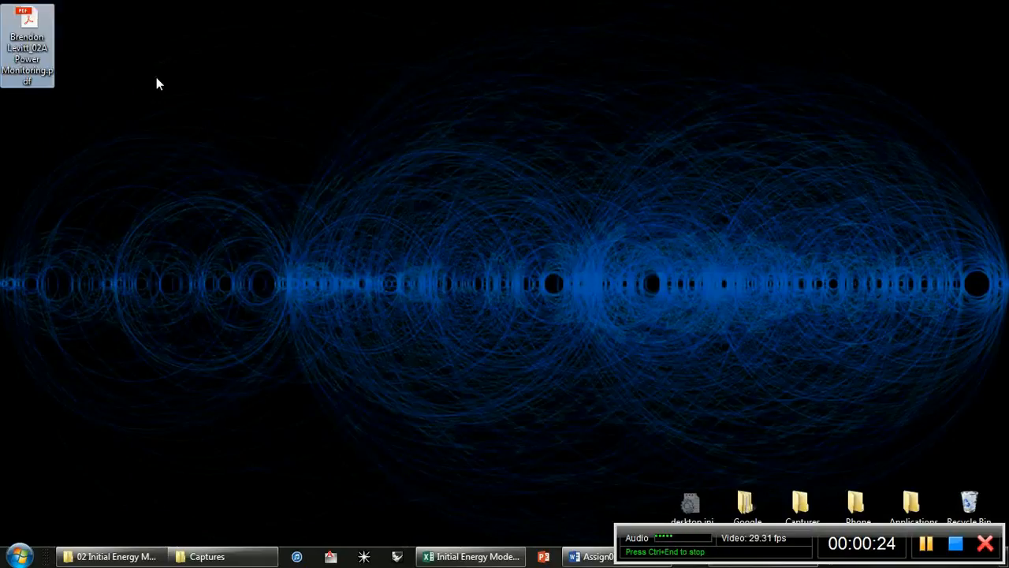
pyautogui.click(280, 141)
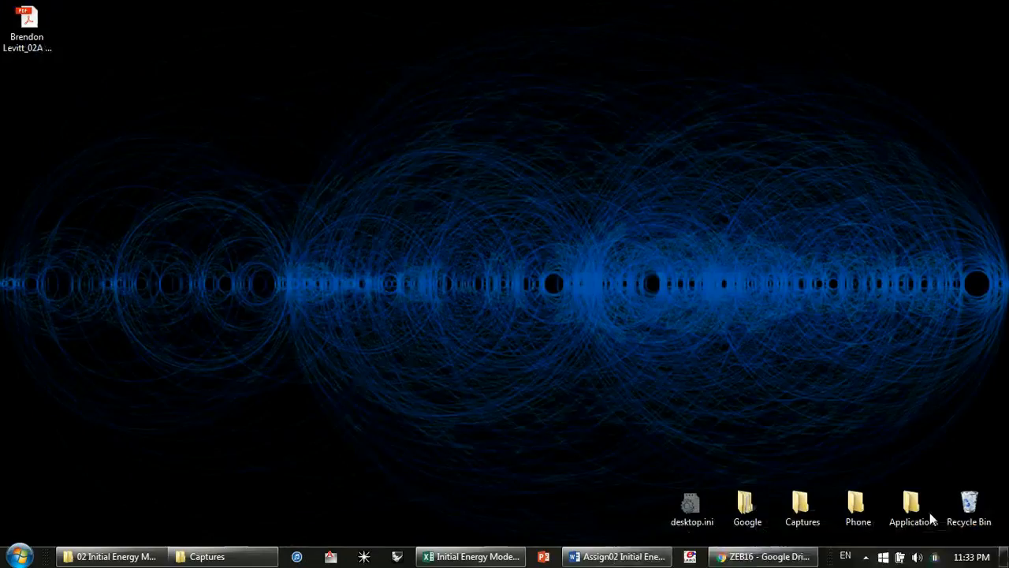
# Step: Switch to Google Drive, uncover the PDF on the desktop beside its window, and open __Assignment Submissions > 02 Initial Energy Model
pyautogui.click(763, 557)
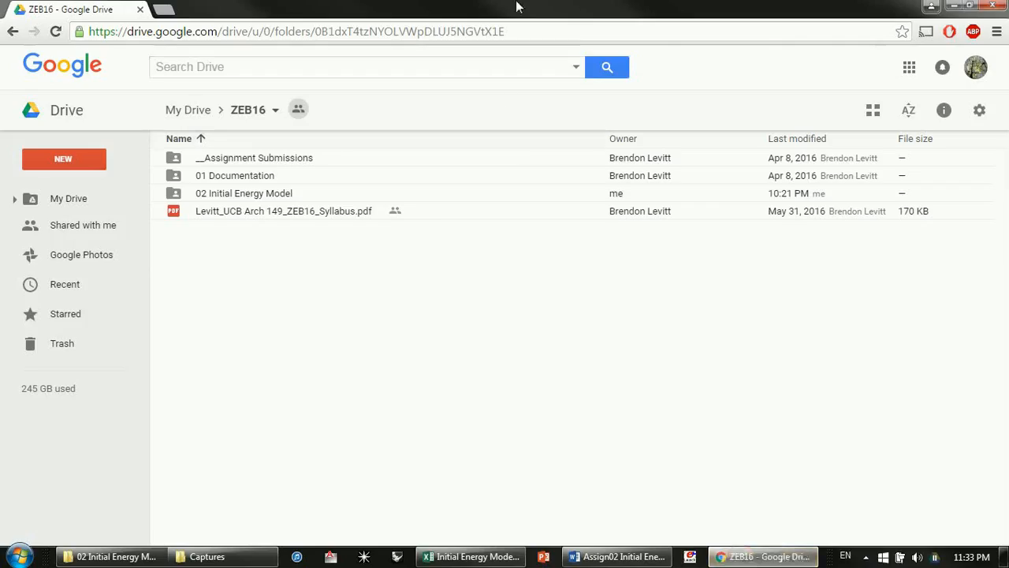
pyautogui.moveTo(516, 8); pyautogui.dragTo(631, 5)
pyautogui.moveTo(476, 9); pyautogui.dragTo(559, 15)
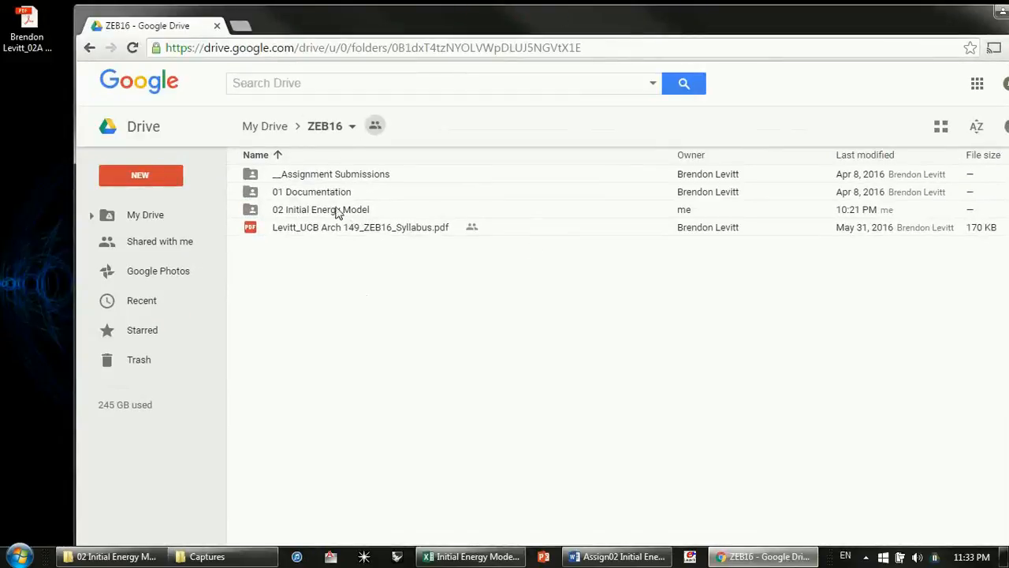
pyautogui.doubleClick(342, 180)
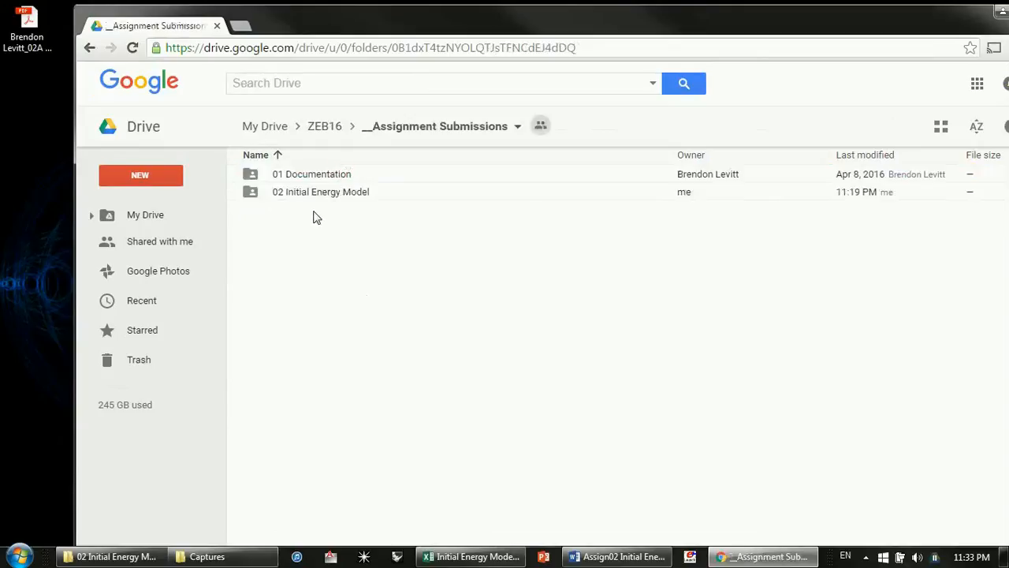
pyautogui.doubleClick(322, 193)
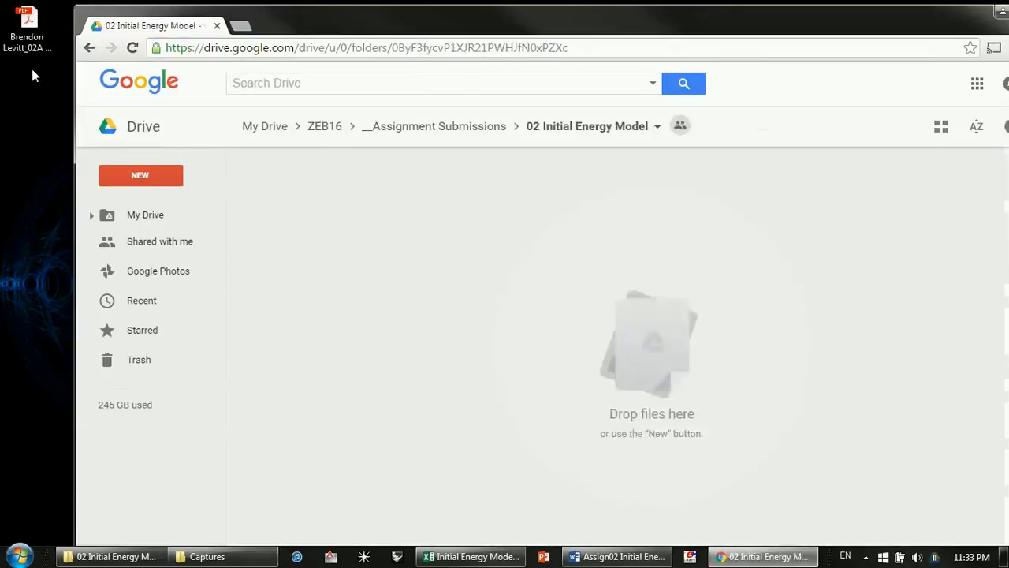
# Step: Upload the renamed Power Monitoring PDF from the desktop into the 02 Initial Energy Model submissions folder and check its entry
pyautogui.moveTo(30, 14); pyautogui.dragTo(684, 411)
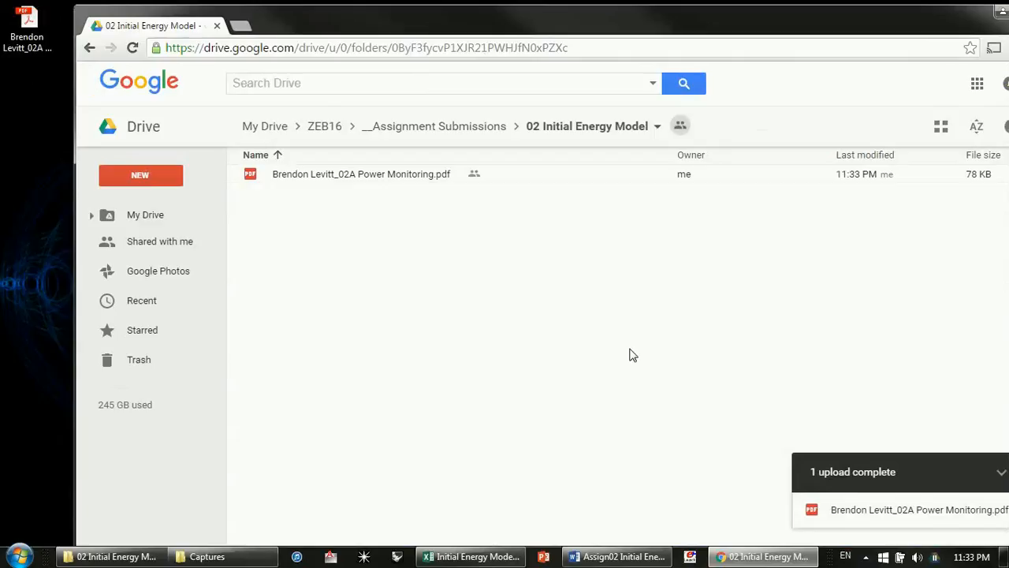
pyautogui.click(323, 175)
pyautogui.moveTo(619, 34); pyautogui.dragTo(563, 32)
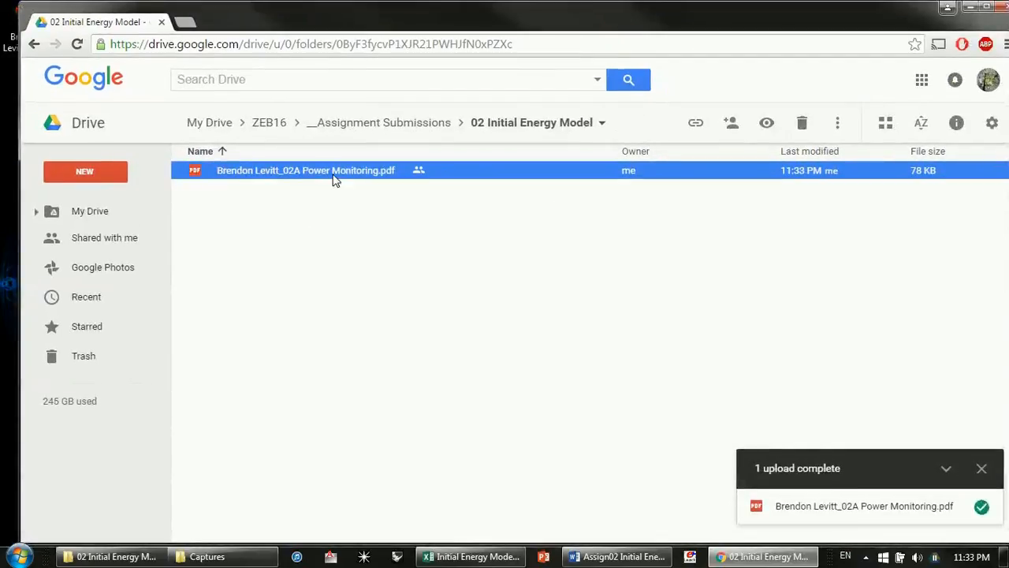
pyautogui.click(604, 331)
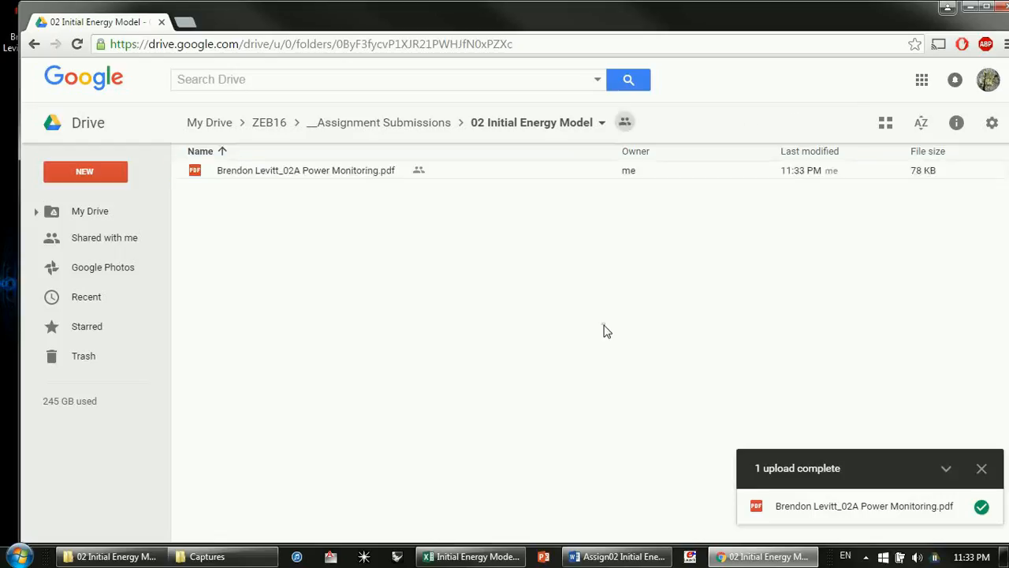